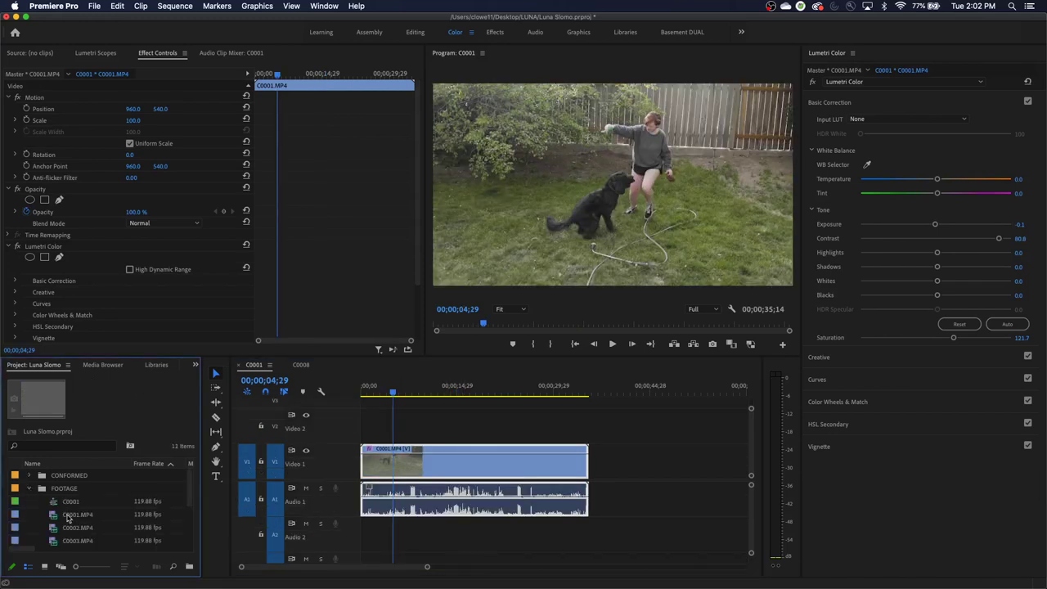
- Check the frame rate details of the C0001.MP4 clip and the C0001 sequence in the FOOTAGE bin
left_click(68, 515)
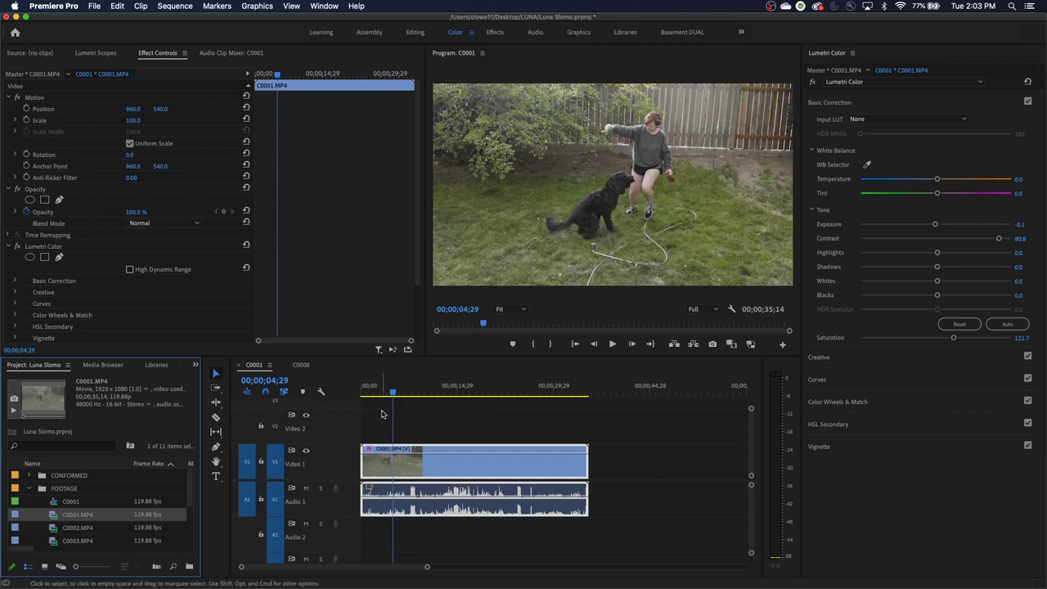
left_click(78, 501)
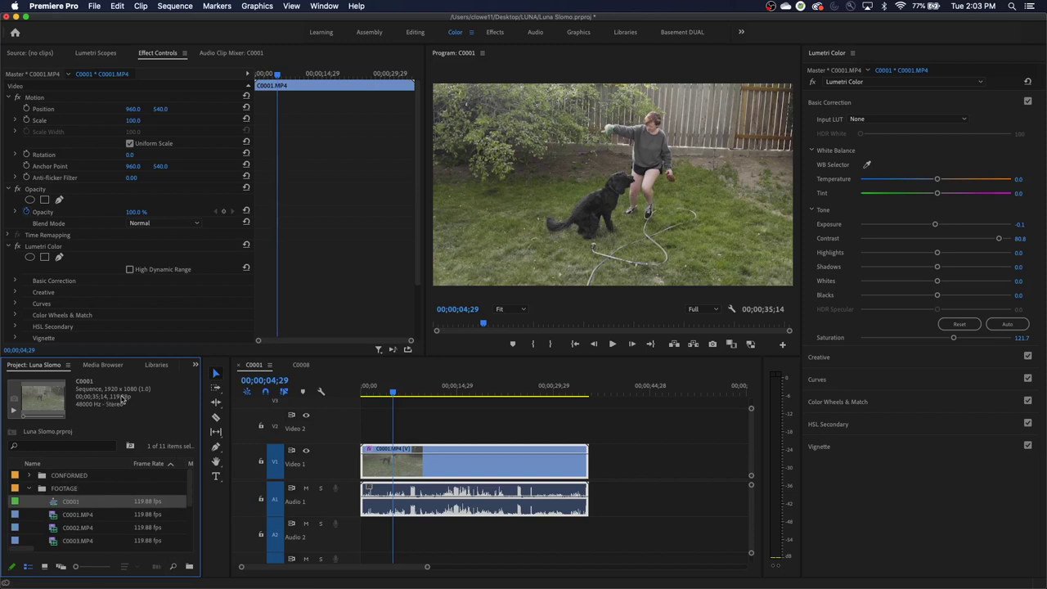
key("Up")
key("Up")
- Play a few seconds of the C0001 sequence from about 00;00;04;29, and return the playhead to the start
left_click(391, 392)
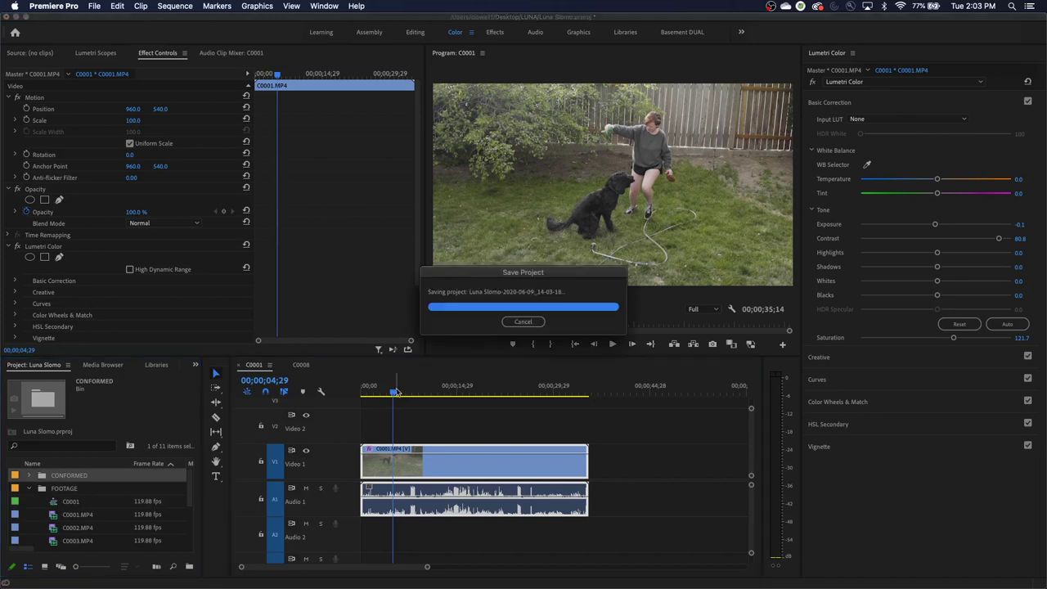
key("space")
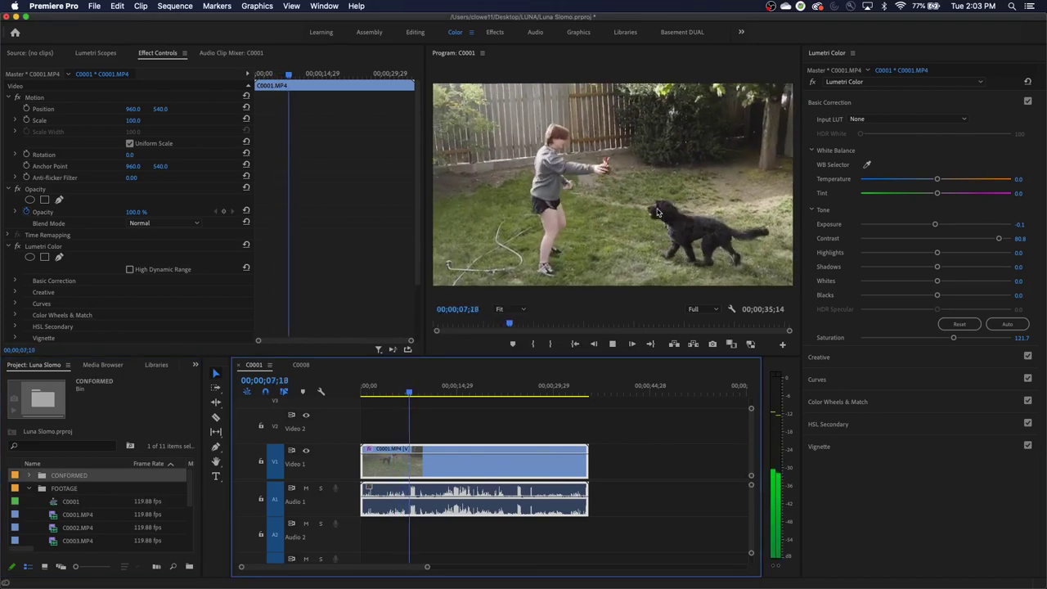
key("space")
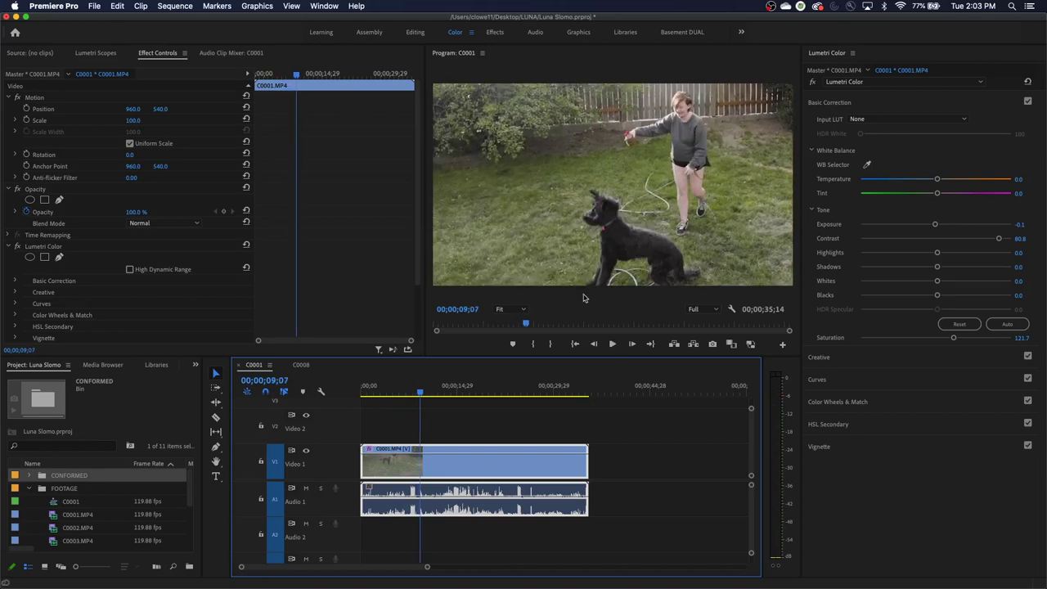
key("Home")
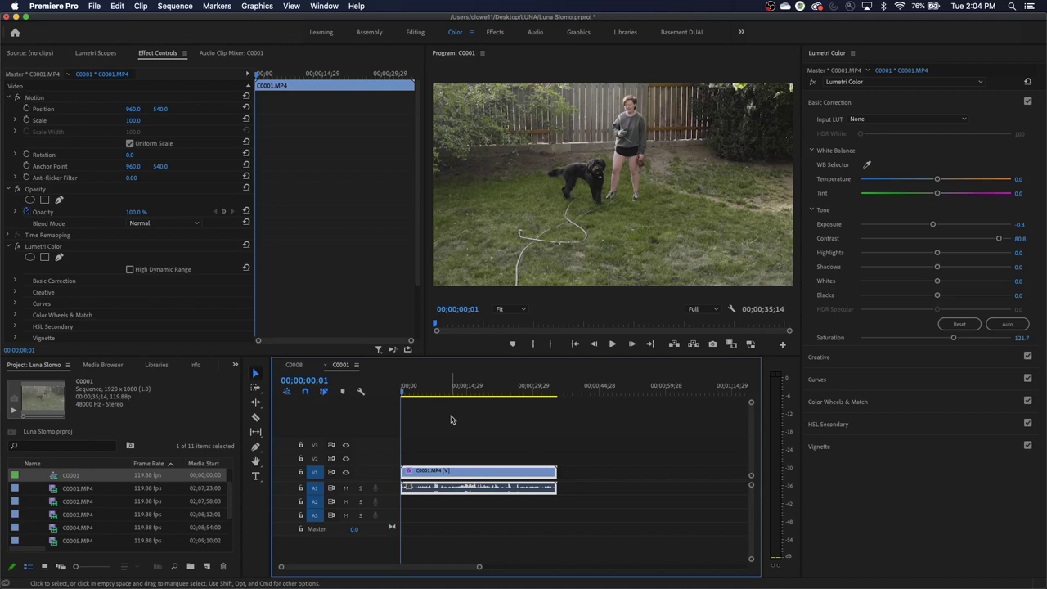
- Zoom in on the C0001 timeline and select its C0001.MP4 clip
left_click(474, 445)
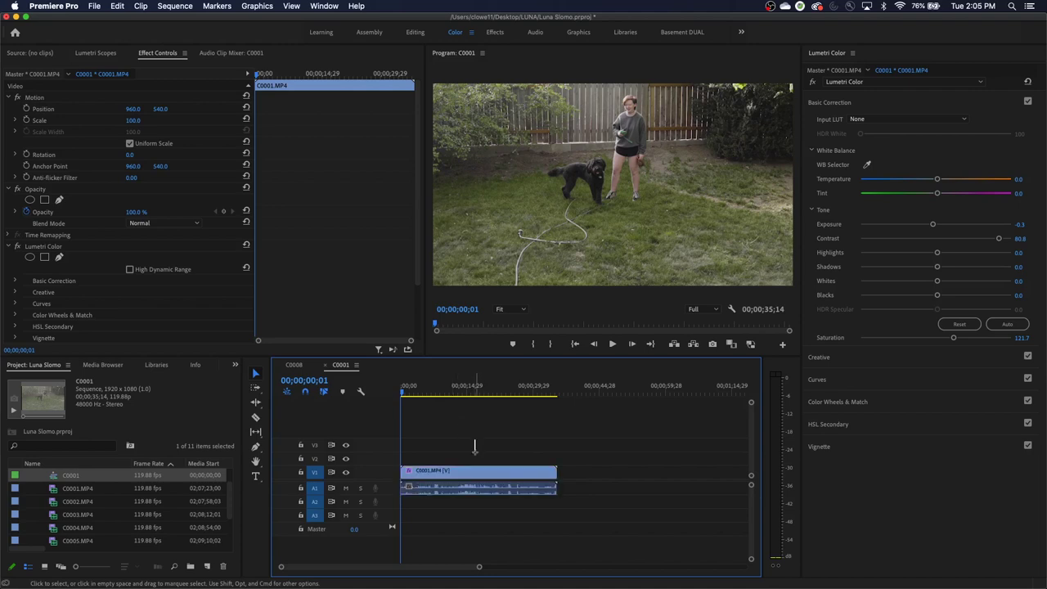
key("=")
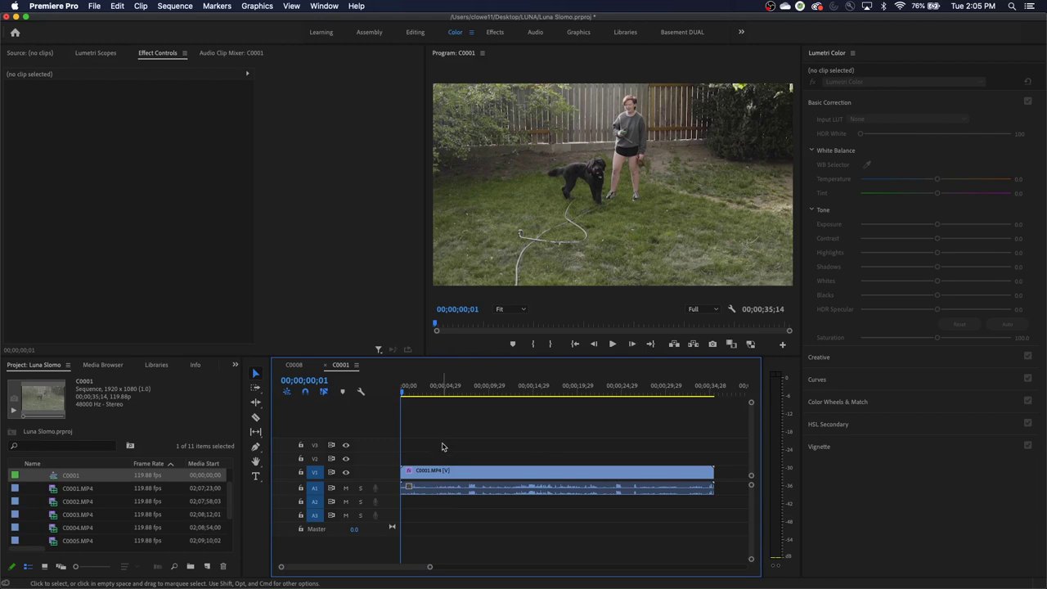
left_click(445, 481)
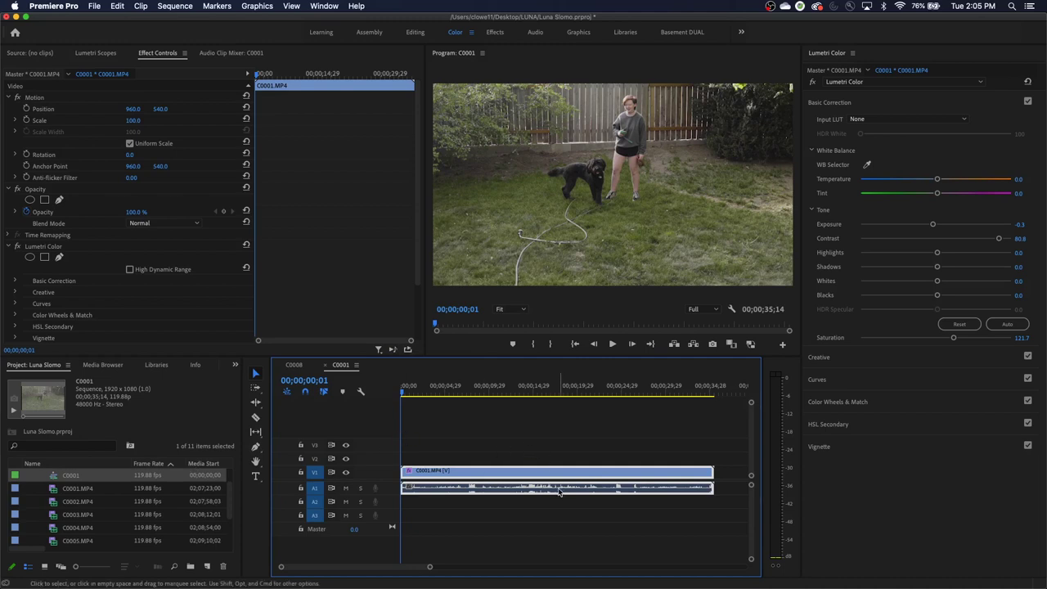
- Create a new sequence from the C0001.MP4 footage at its native frame rate, using the maximized project view
left_click(82, 491)
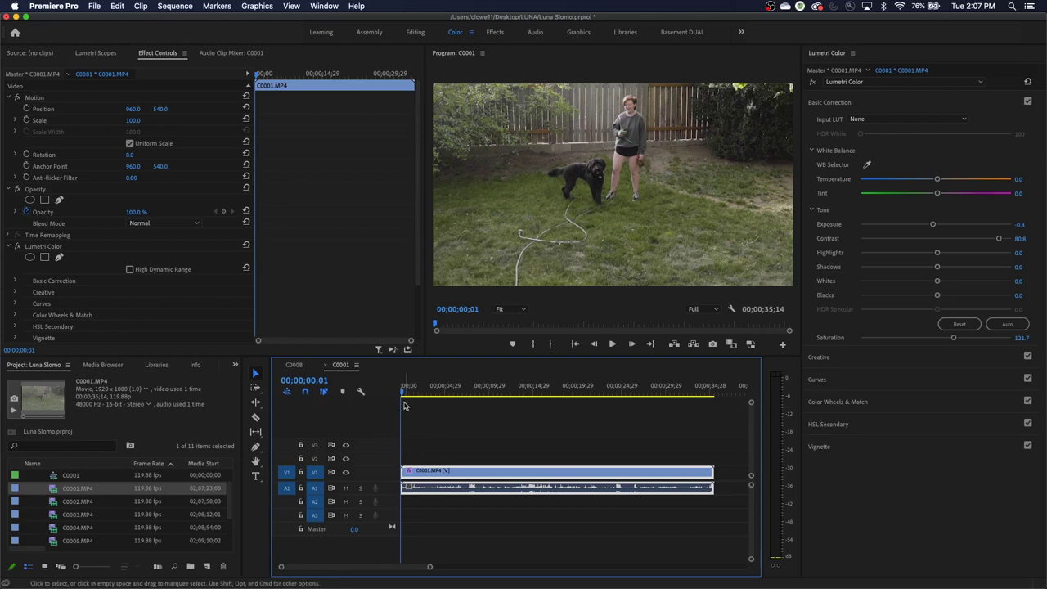
left_click(47, 457)
key("grave")
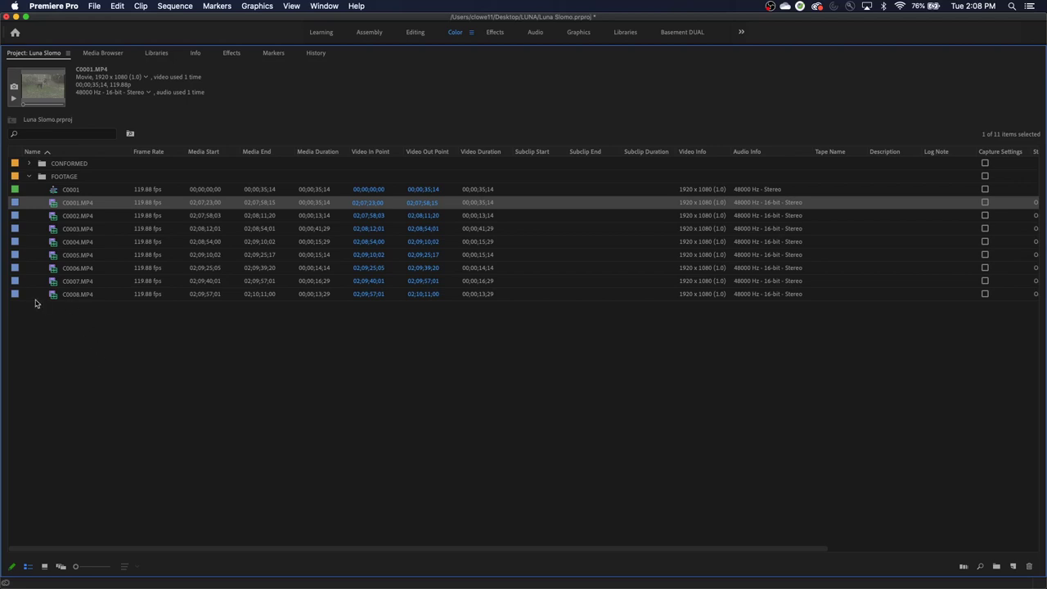
left_click(55, 190)
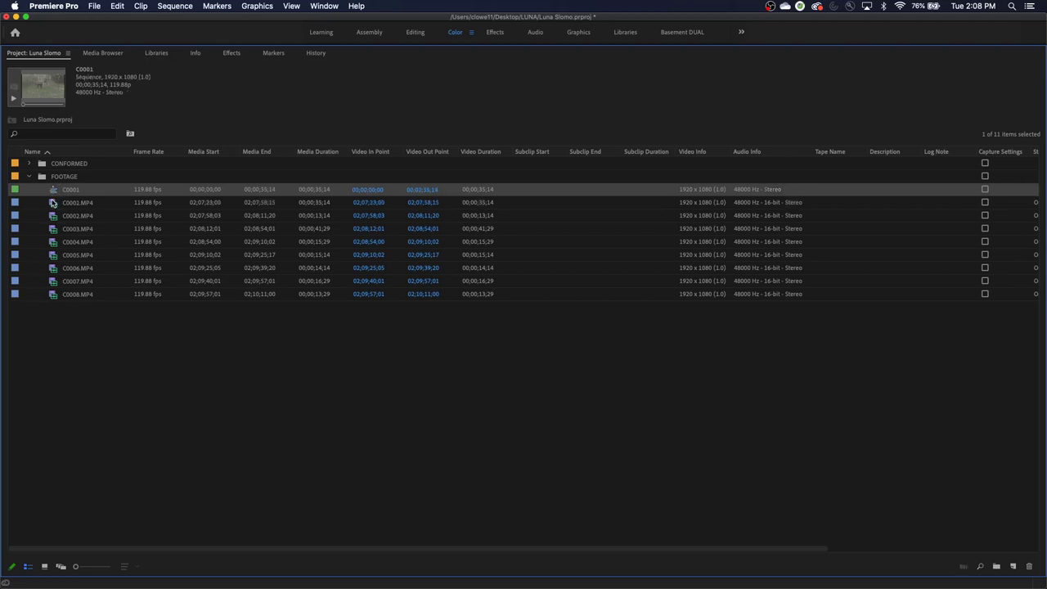
left_click(53, 204)
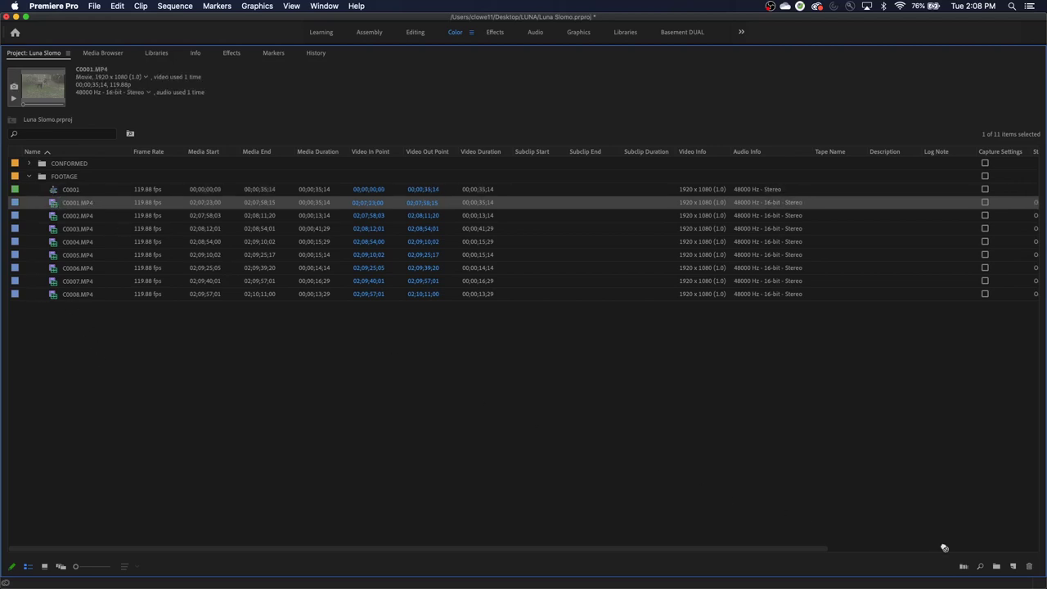
left_click_drag(944, 548, 1013, 566)
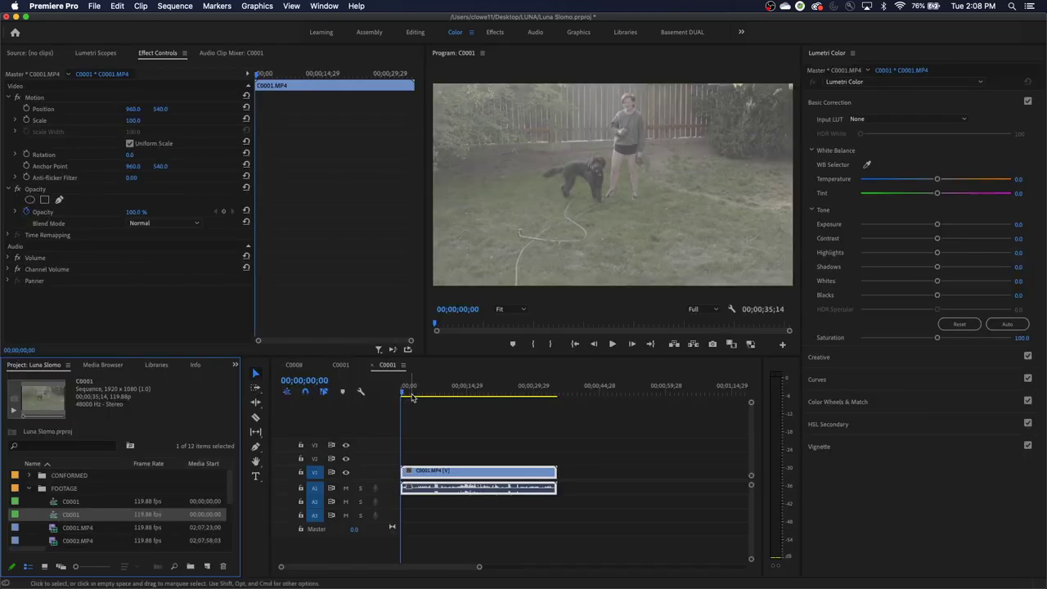
- Preview the newly created ungraded C0001 sequence from a few seconds in, and delete it from the FOOTAGE bin
left_click_drag(405, 396, 427, 401)
key("space")
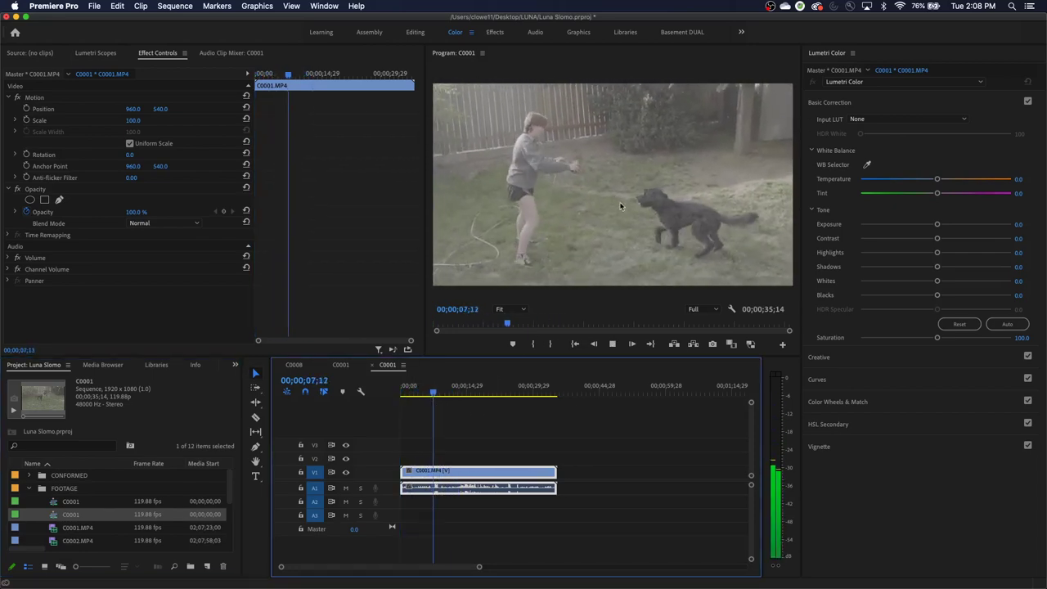
left_click(55, 515)
key("Delete")
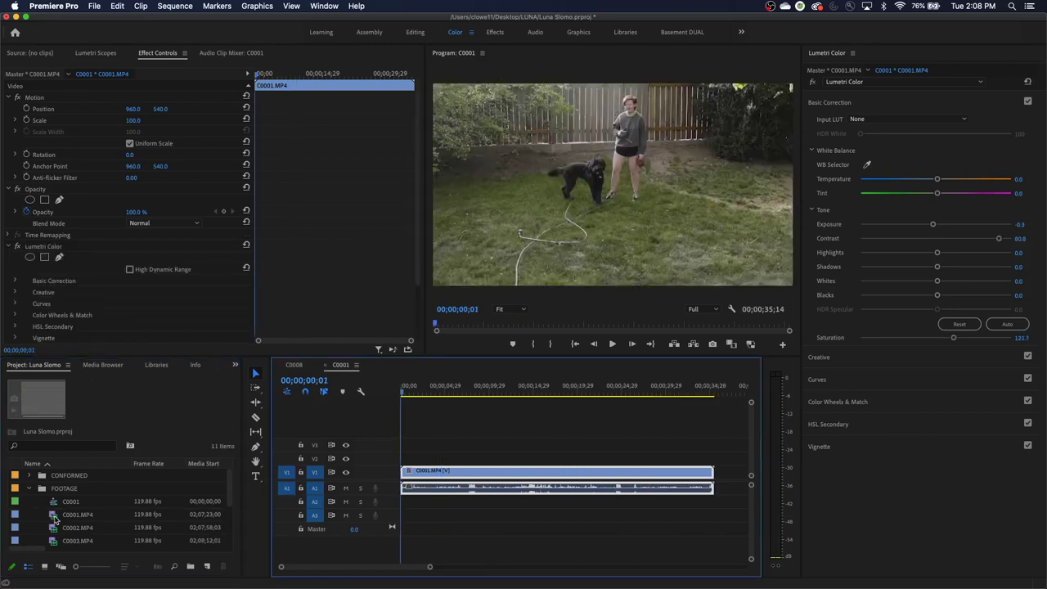
- Interpret all eight clips, C0001.MP4 through C0008.MP4, at an assumed frame rate of 23.976 fps
left_click(56, 516)
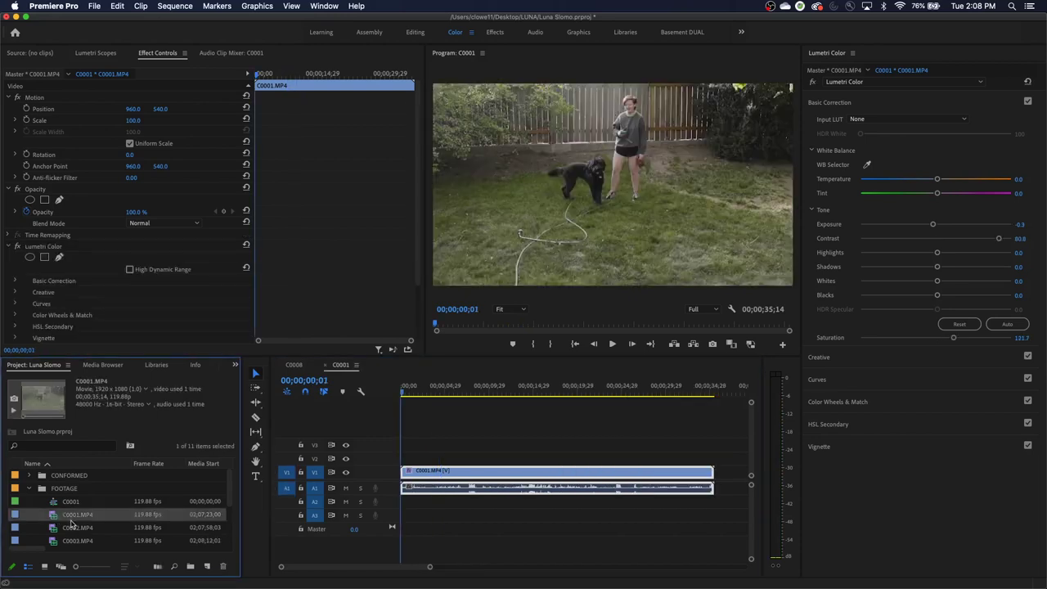
key("grave")
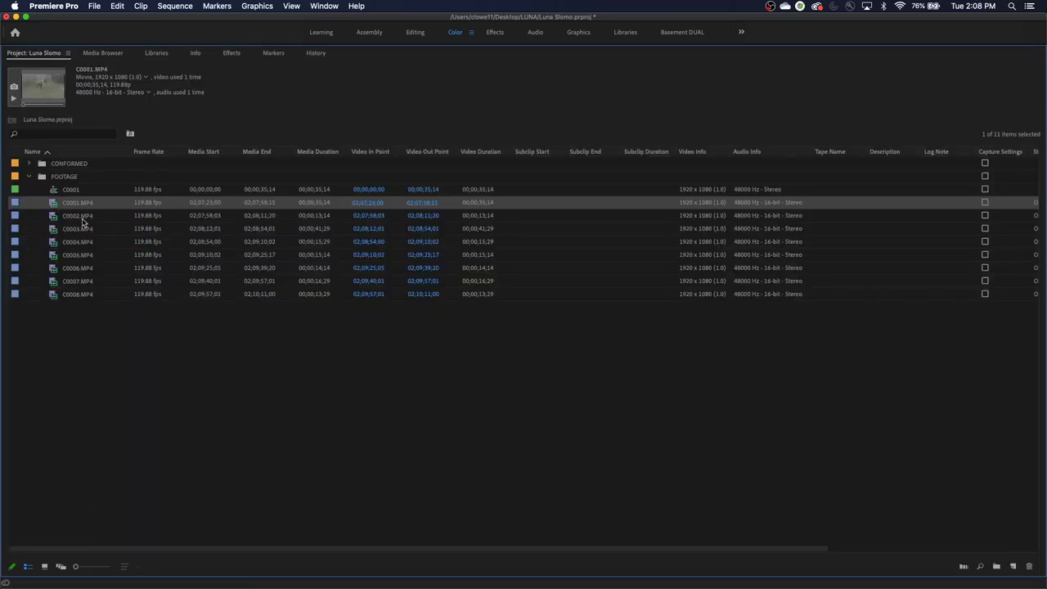
left_click(75, 296, "shift")
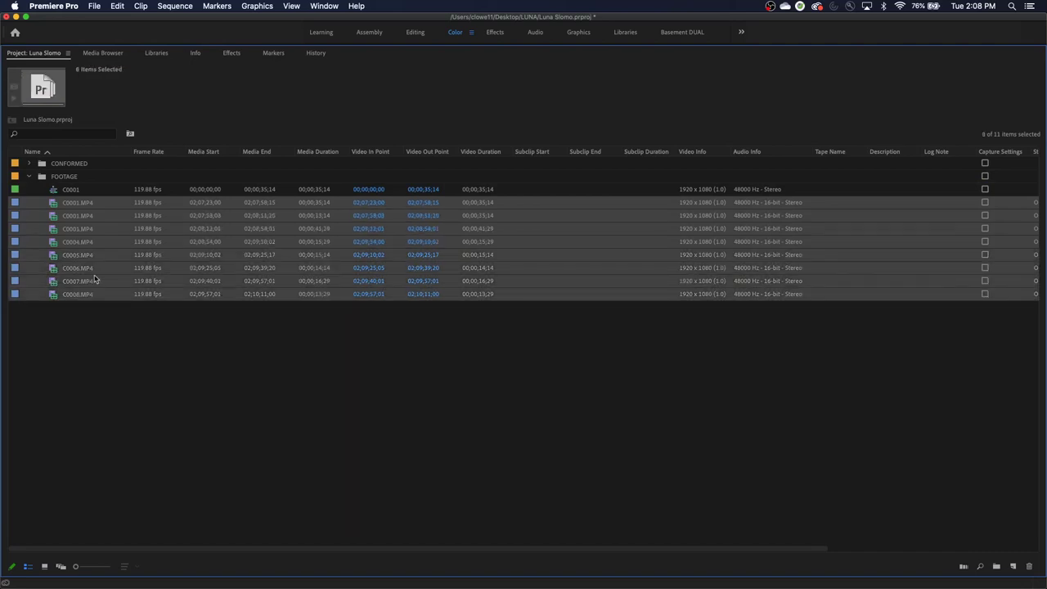
right_click(75, 206)
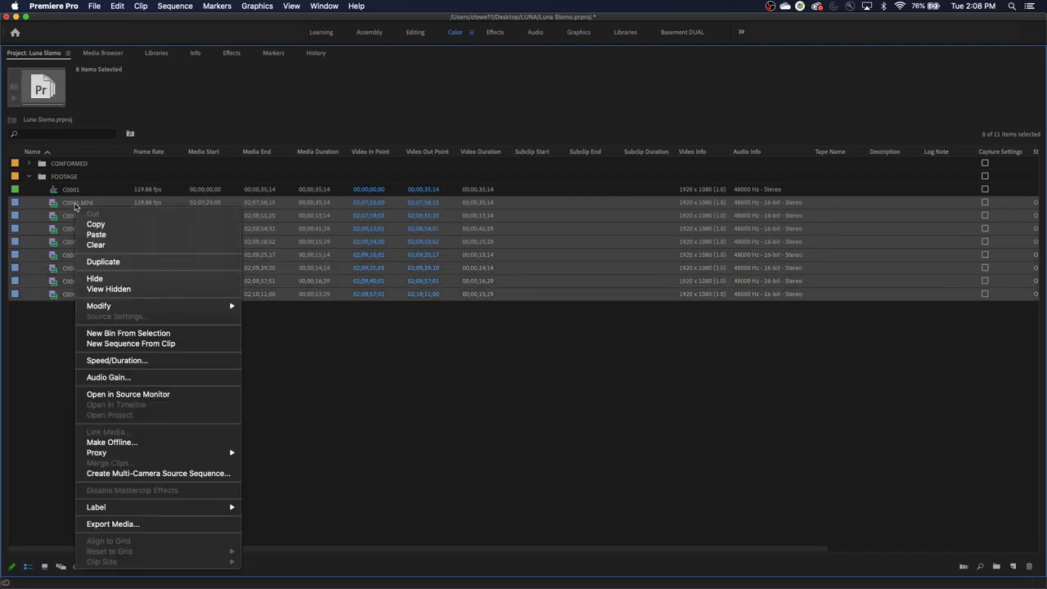
mouse_move(124, 306)
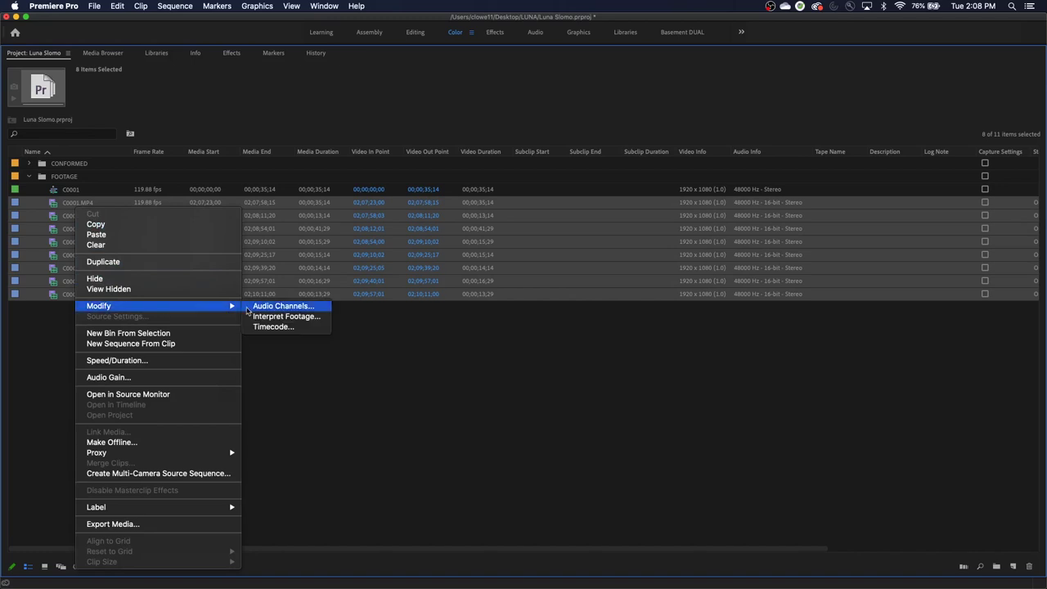
left_click(282, 317)
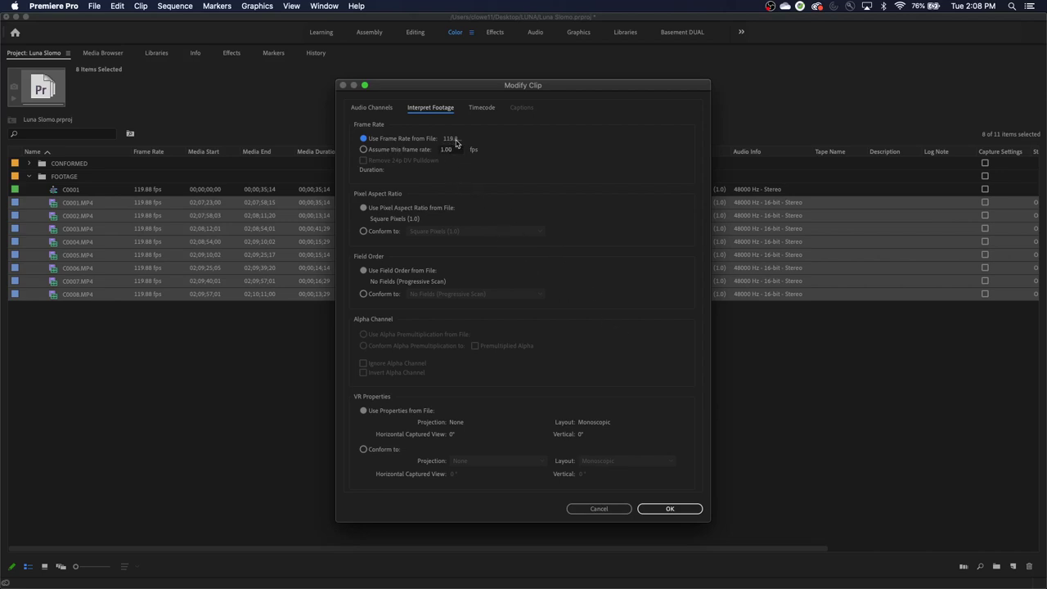
left_click(364, 150)
type("23.976")
left_click_drag(459, 149, 436, 150)
left_click(462, 150)
left_click(670, 509)
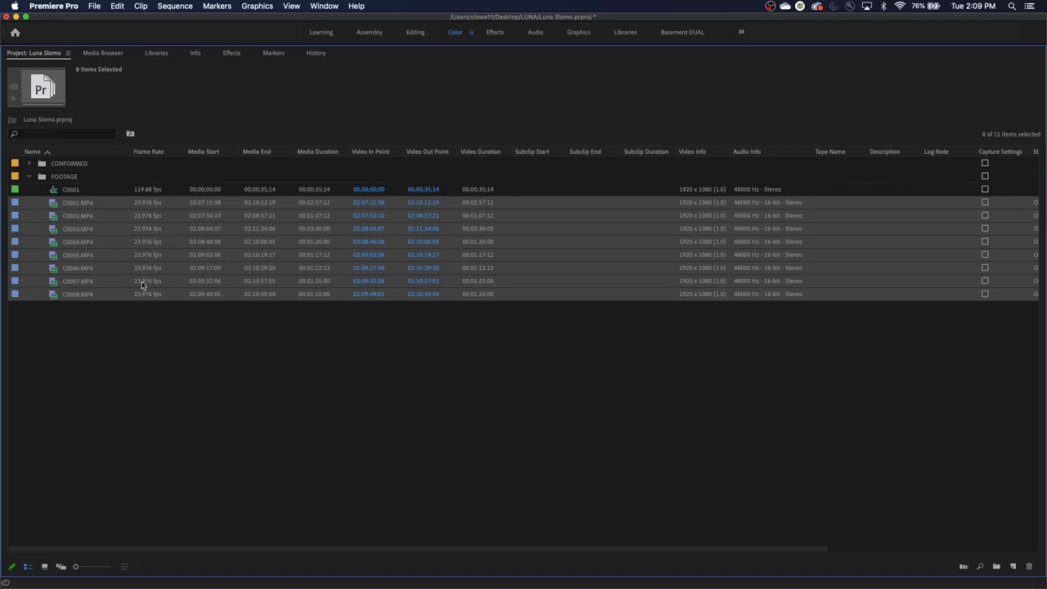
- Delete the 119.88 fps C0001 sequence and create a new sequence from the reinterpreted C0001.MP4 clip
left_click(67, 191)
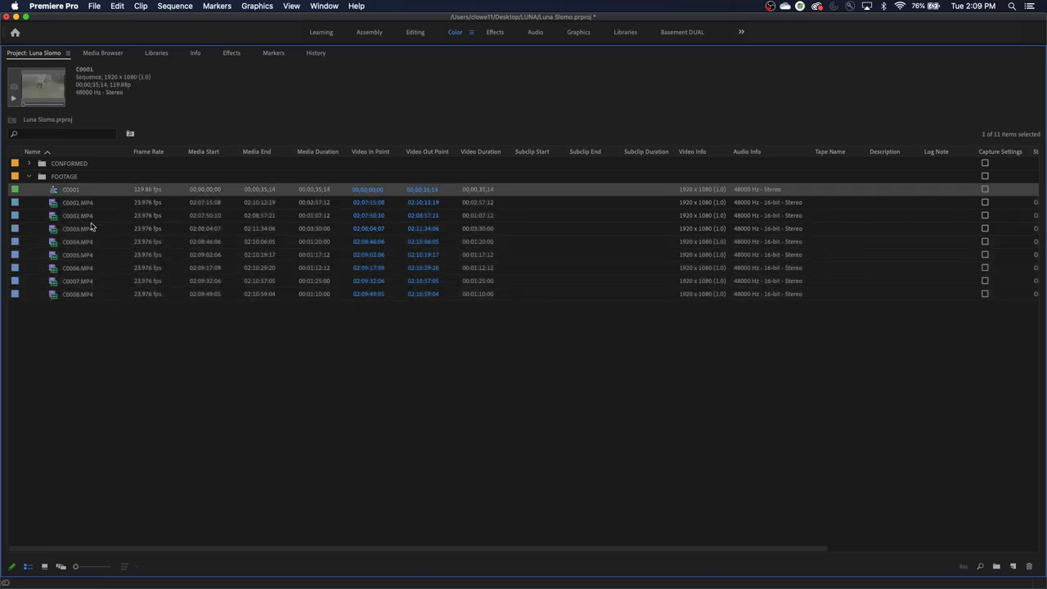
key("Delete")
left_click(70, 190)
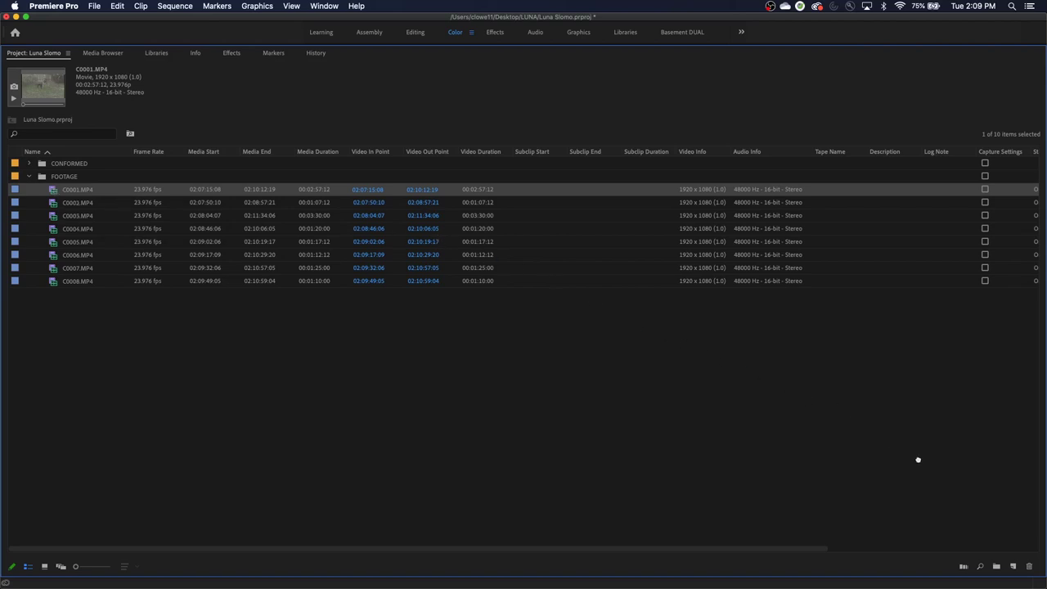
left_click_drag(1014, 566, 1014, 566)
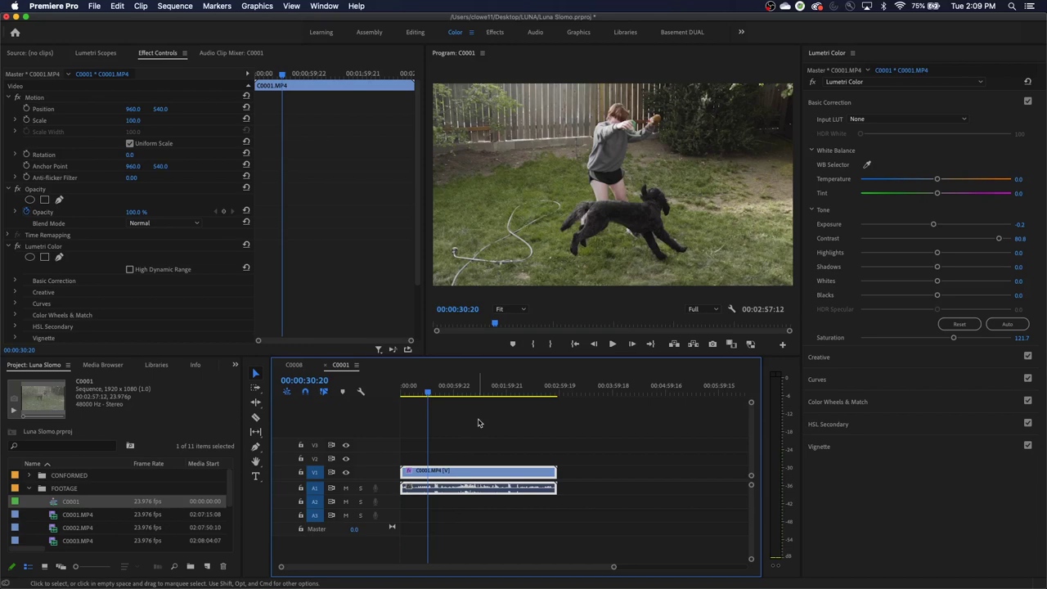
- Play the new slow-motion sequence from about 00:00:30:20, view it in the maximized program monitor, and restore the layout
key("space")
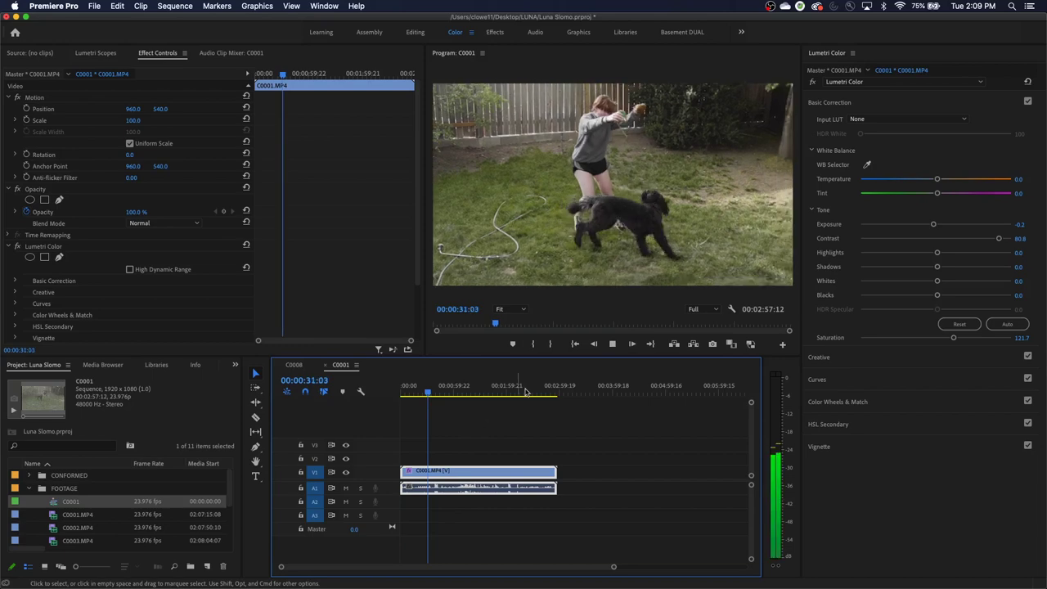
key("grave")
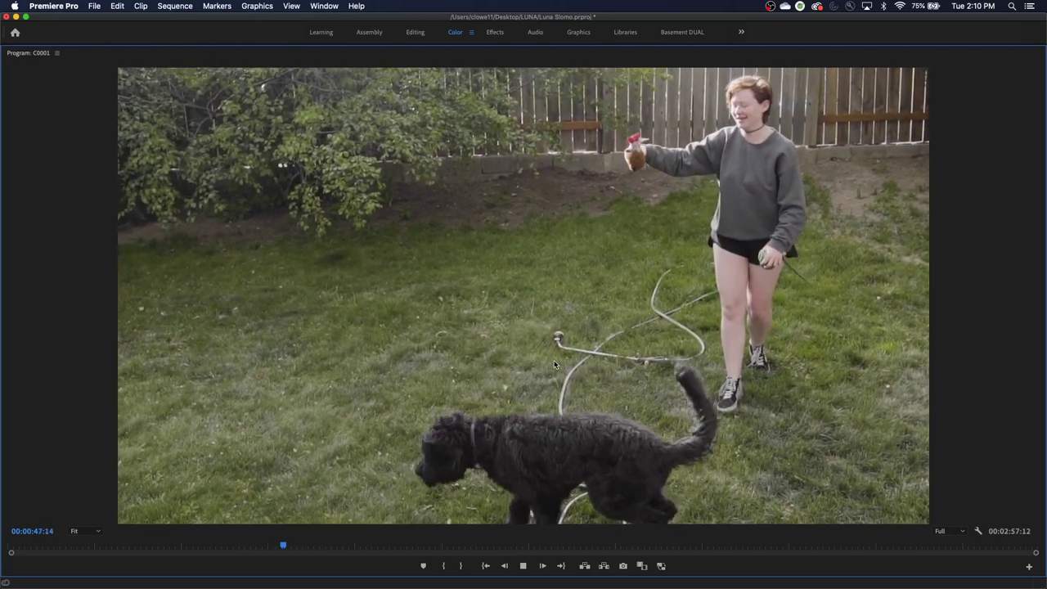
key("space")
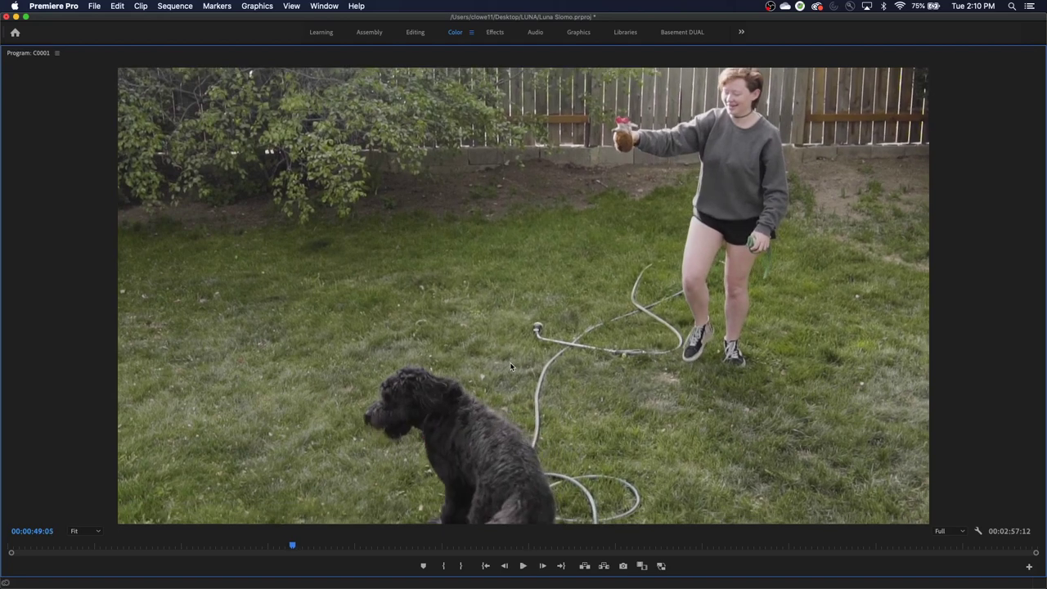
key("grave")
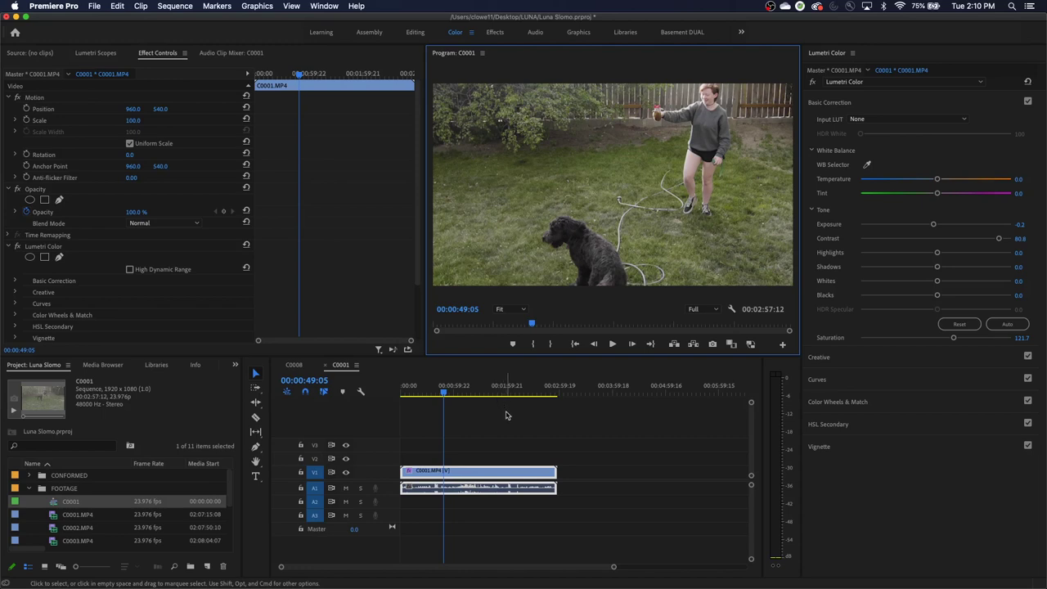
- Divide 120 by 24 in Calculator to work out the slowdown factor, and close it
left_click(476, 403)
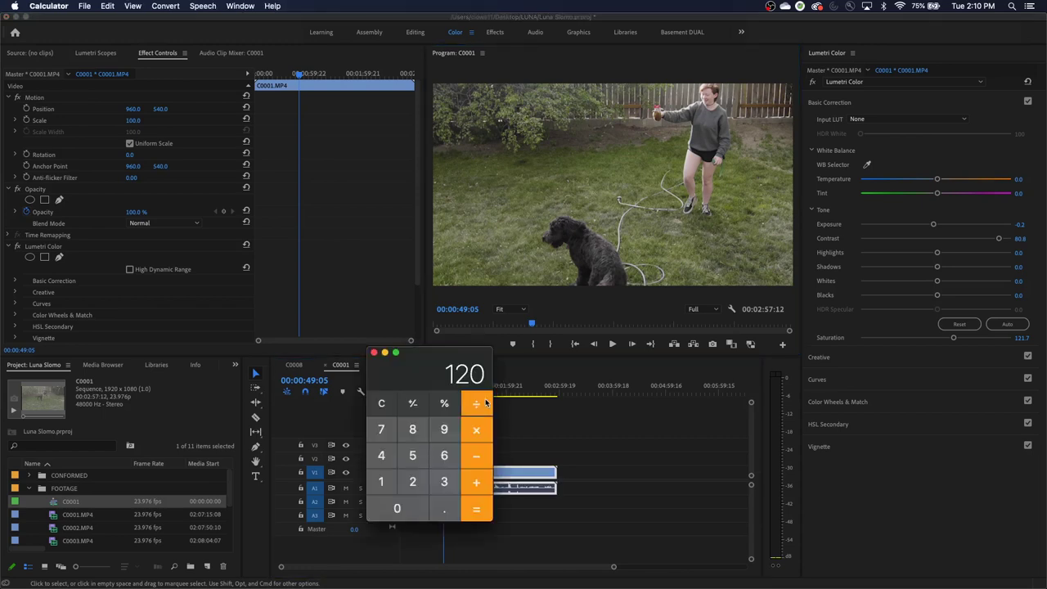
type("24")
key("Return")
left_click_drag(459, 382, 698, 303)
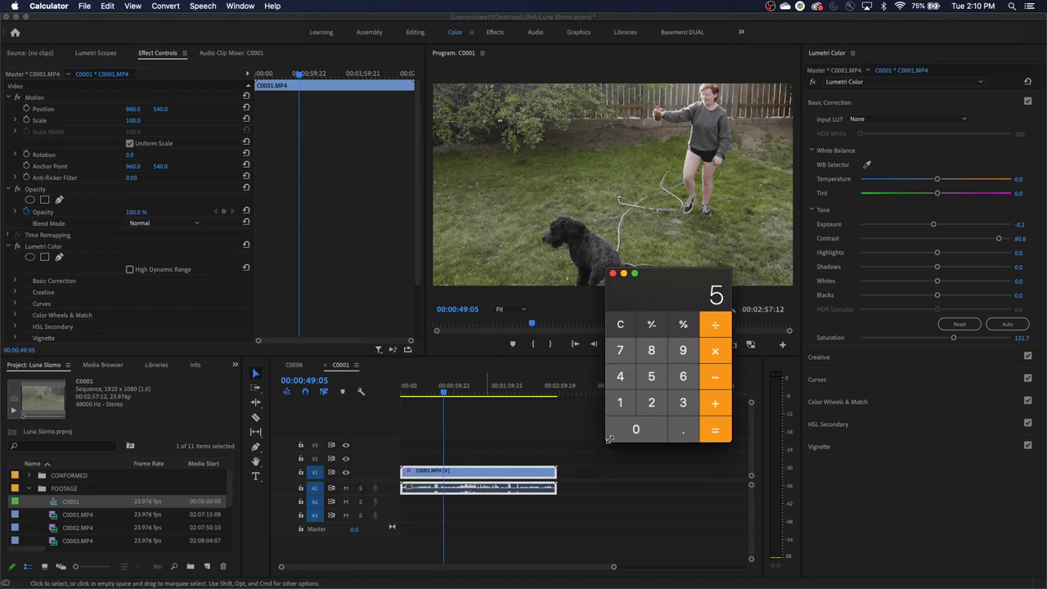
key("super+q")
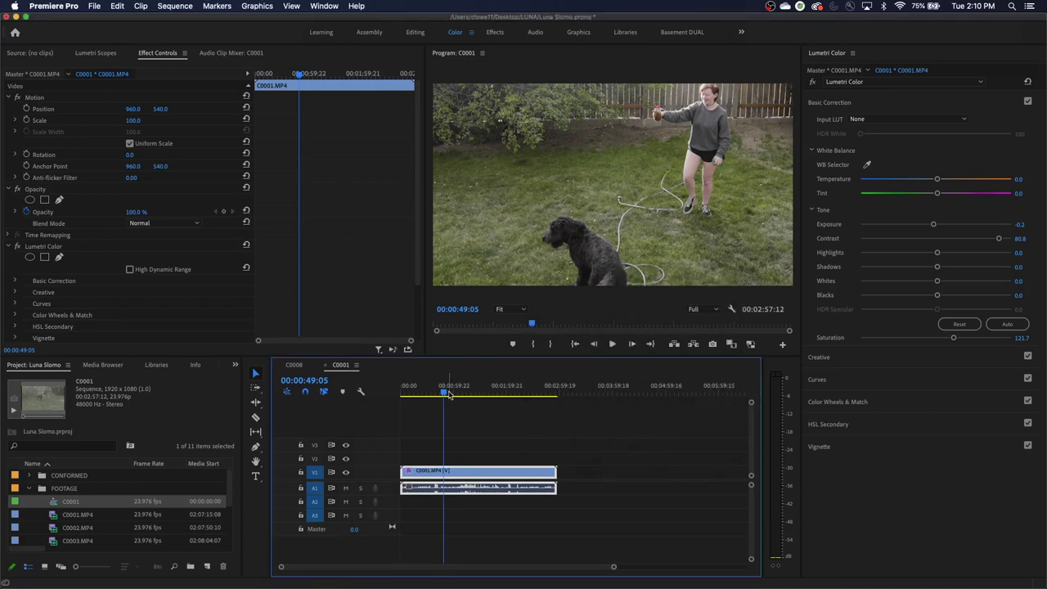
- Work out the slowdown factor for 60 fps footage by dividing 60 by 24 in Calculator, and close it
type("60")
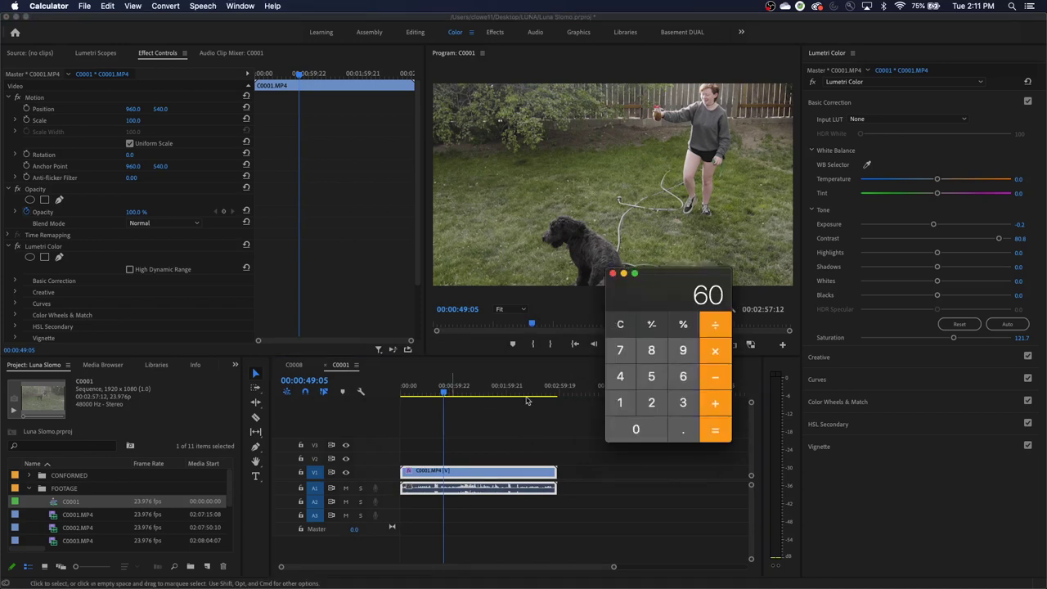
type("/24")
key("Return")
key("super+q")
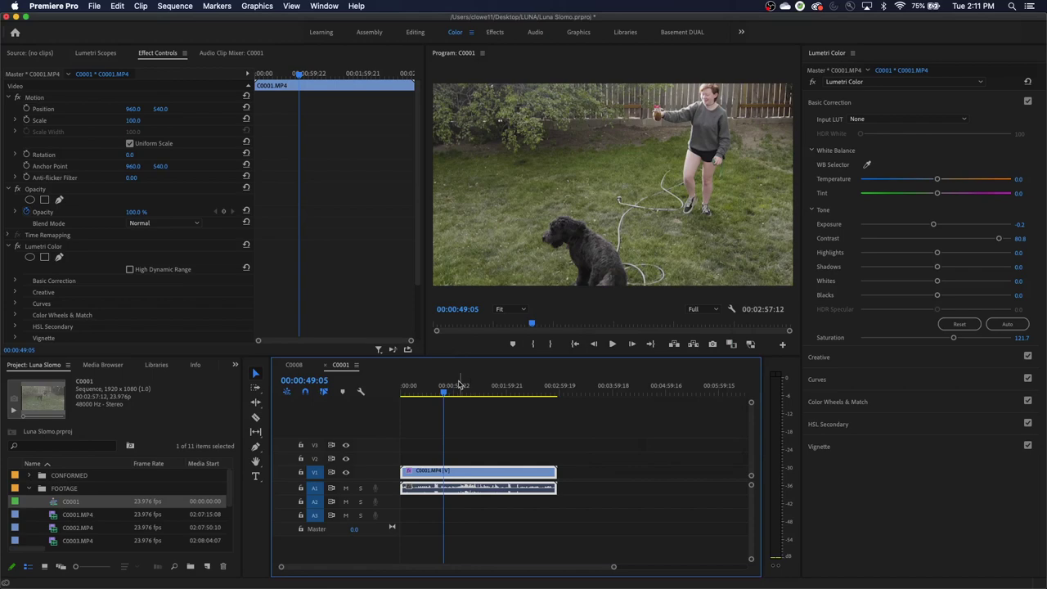
- Scrub through the slow-motion C0001 sequence from about 00:01:02:04 onward to review the footage
left_click(455, 388)
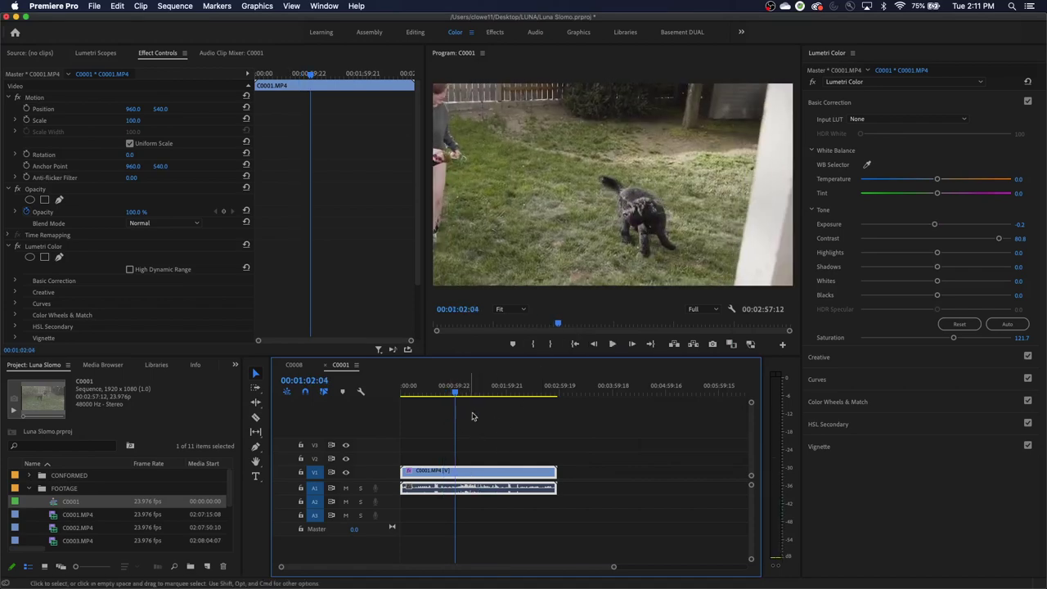
left_click_drag(494, 424, 462, 510)
left_click(469, 394)
left_click_drag(469, 393, 477, 401)
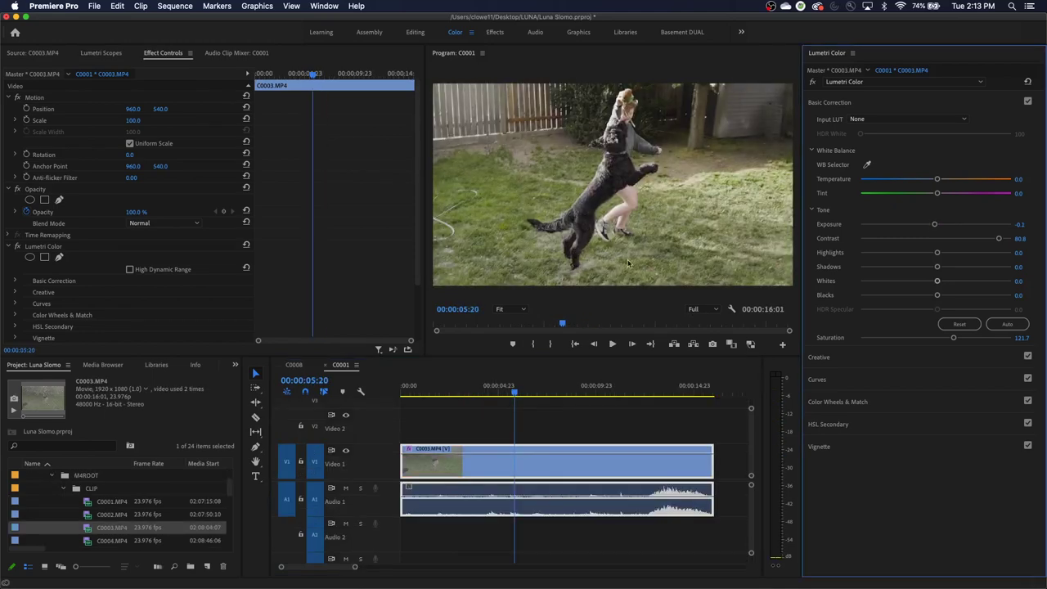
- Play the slow-motion C0003.MP4 clip from near its start, and scrub back to the dog's jump at 00:00:06:06
left_click_drag(513, 395, 435, 399)
key("space")
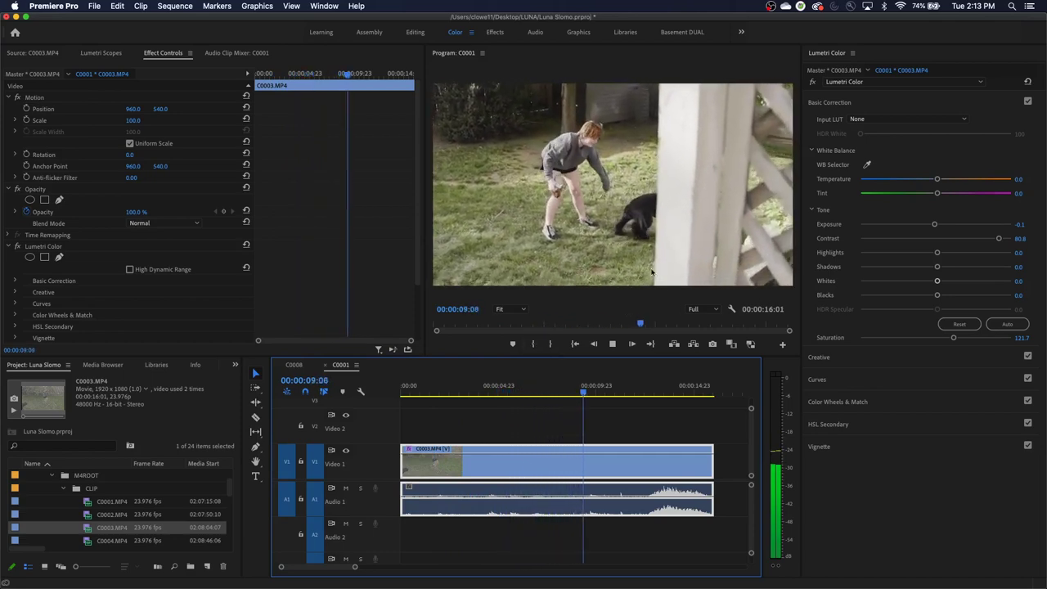
left_click(577, 396)
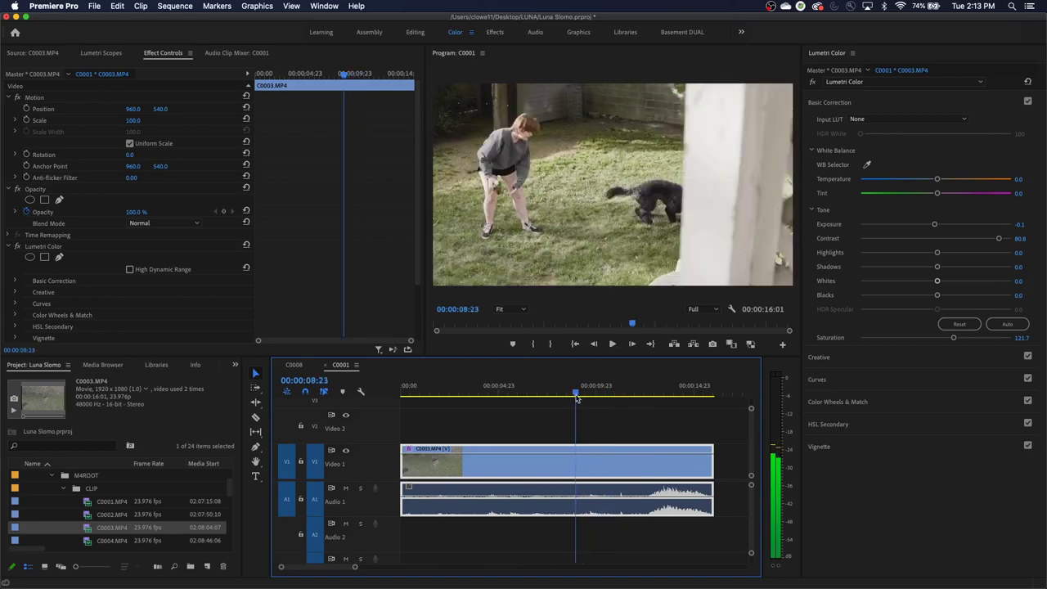
left_click_drag(577, 396, 523, 396)
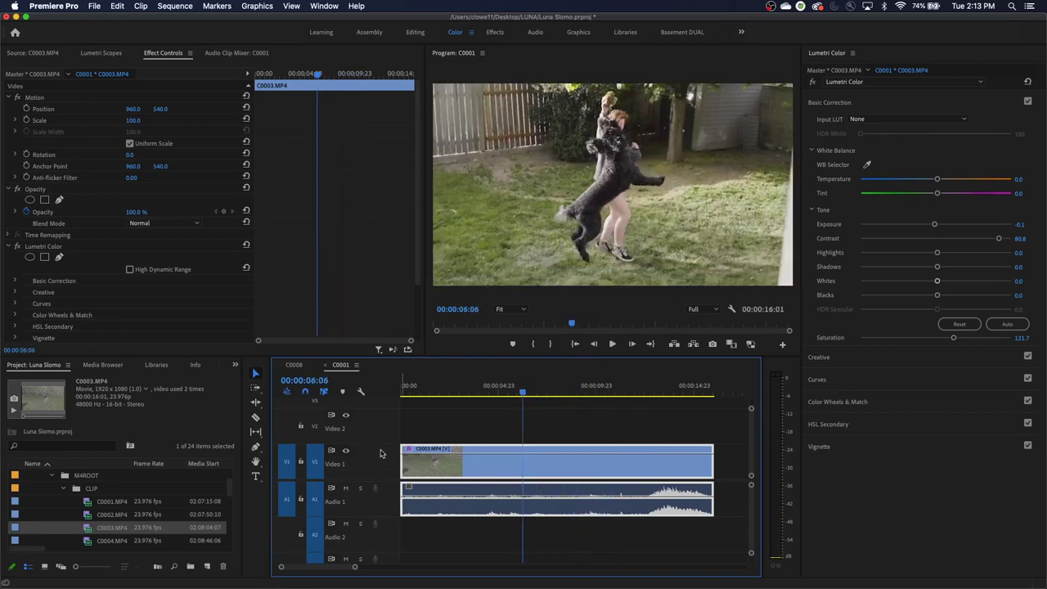
- Increase the height of the Video 1 track so the clip's rubber band is easy to work with
double_click(380, 452)
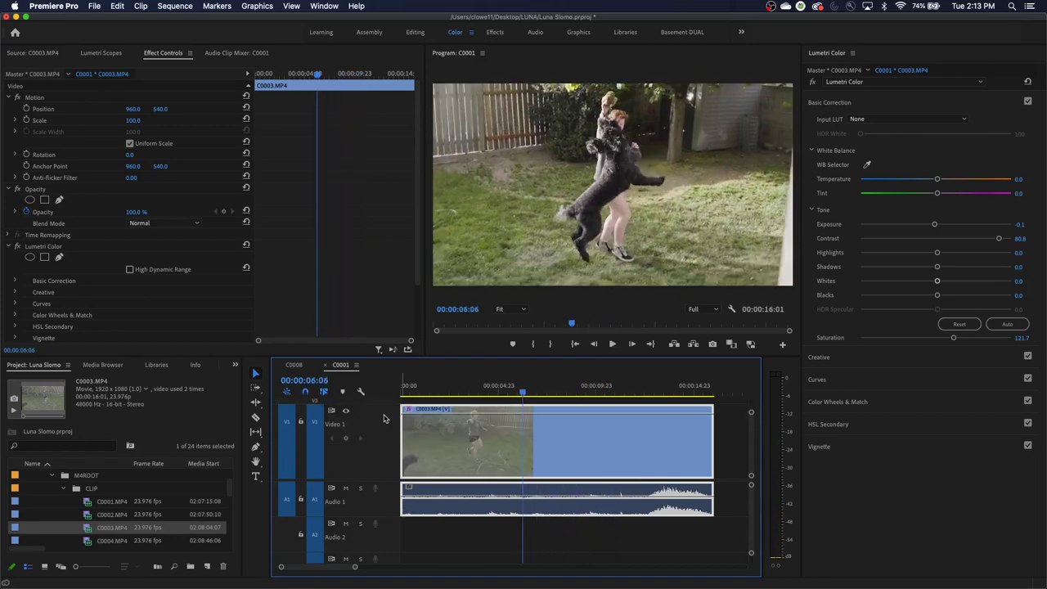
scroll(381, 424, "down", 3)
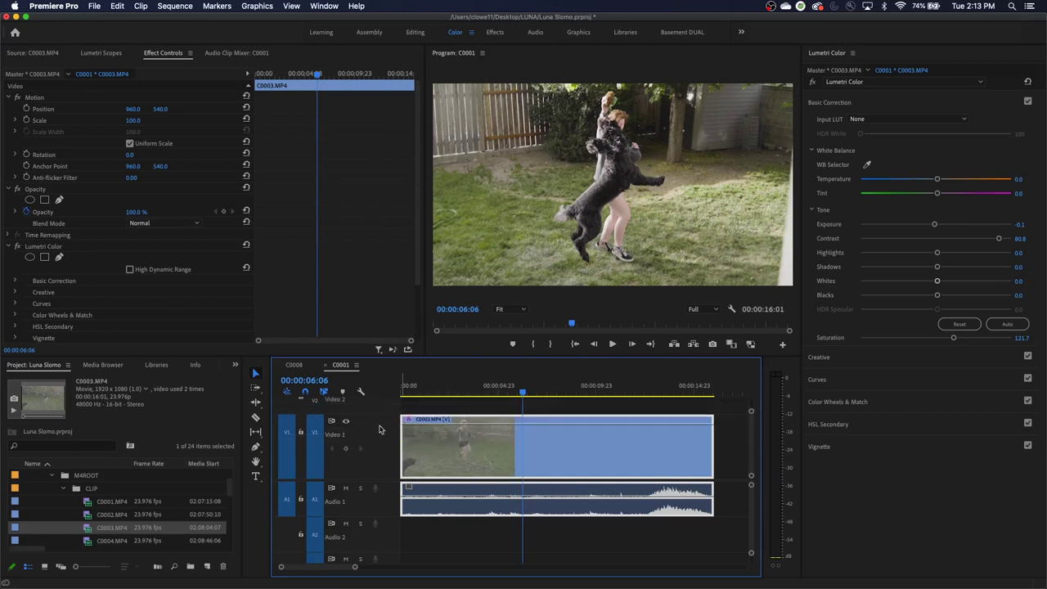
scroll(378, 433, "up", 3)
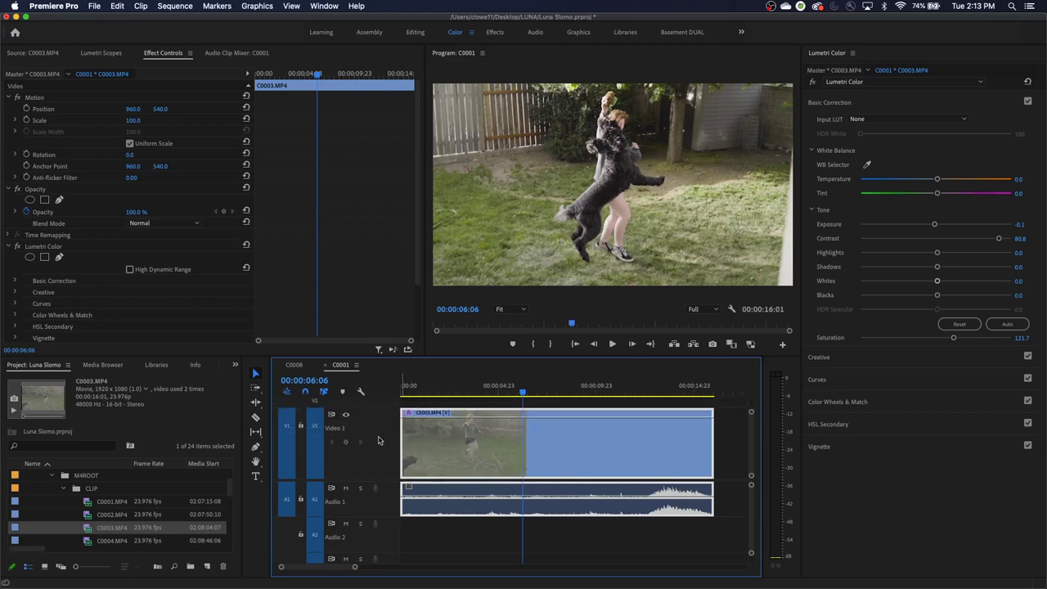
scroll(382, 437, "down", 3)
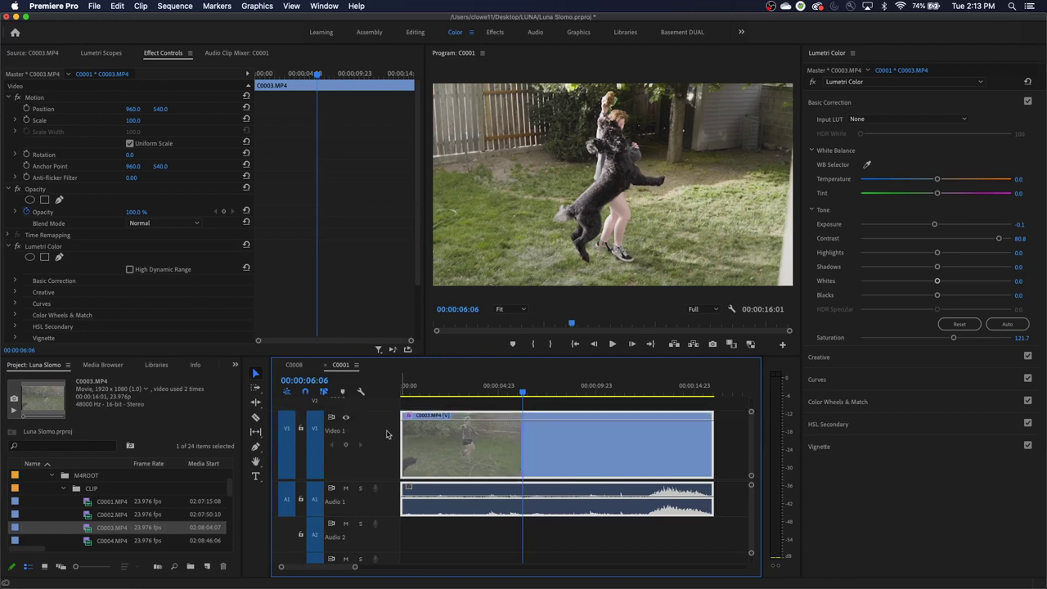
- Delete the audio of the C0003.MP4 clip from Audio 1, keeping its video
left_click(499, 549)
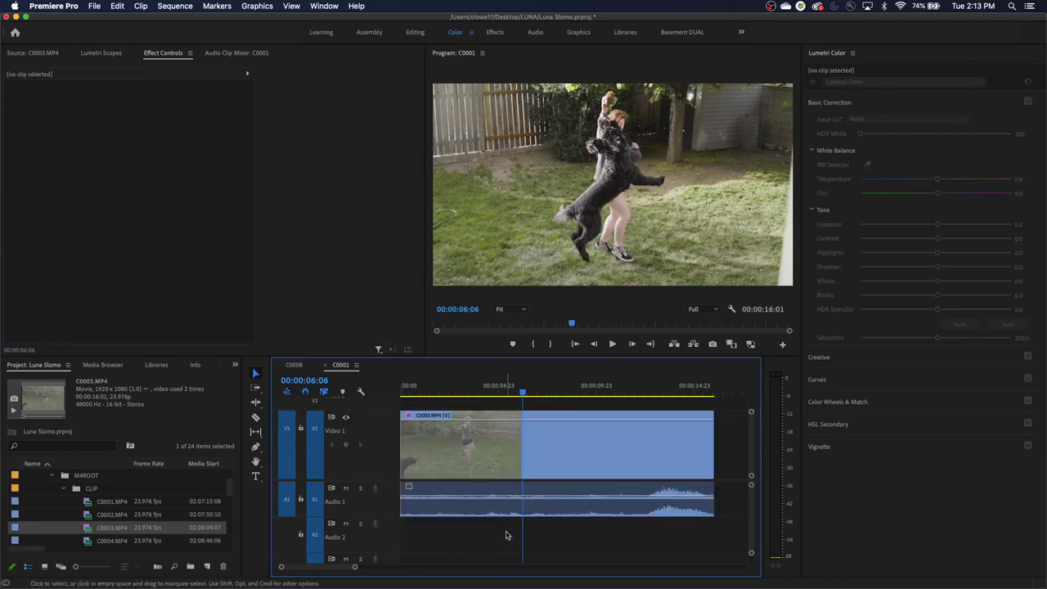
left_click(523, 492)
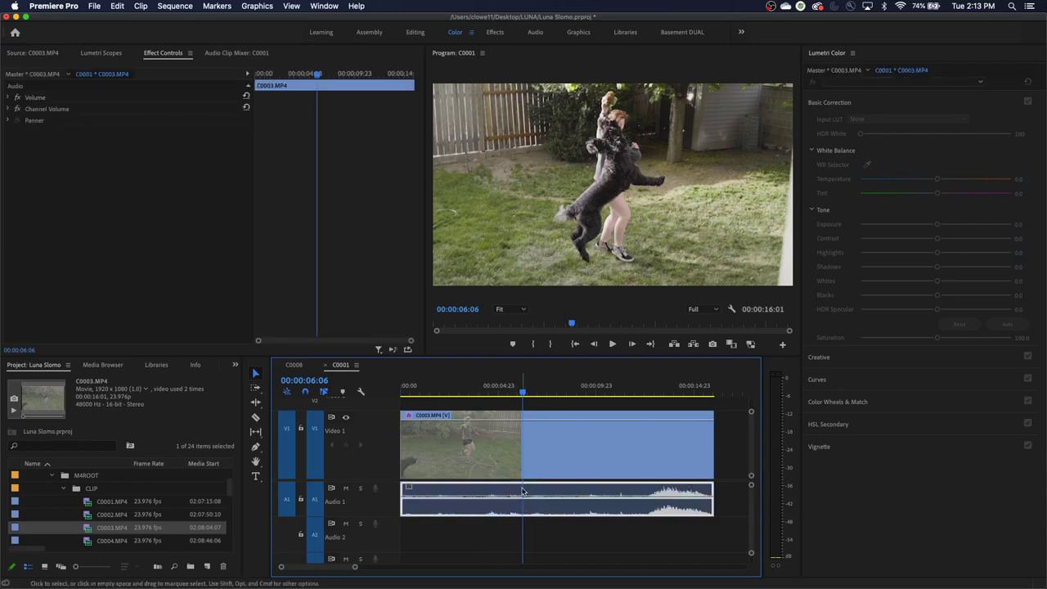
key("Delete")
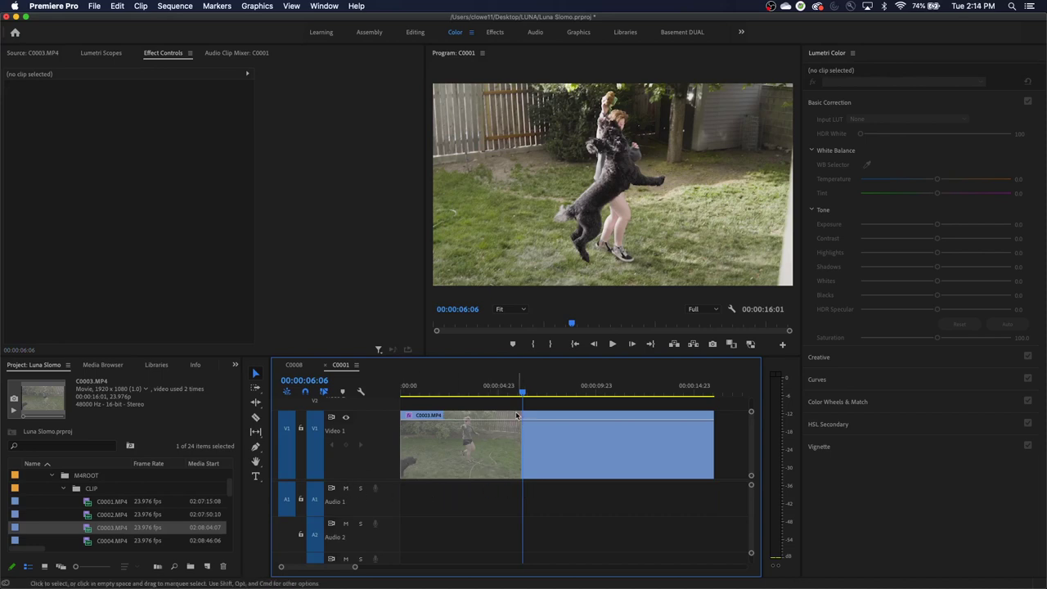
key("super+z")
left_click(485, 492)
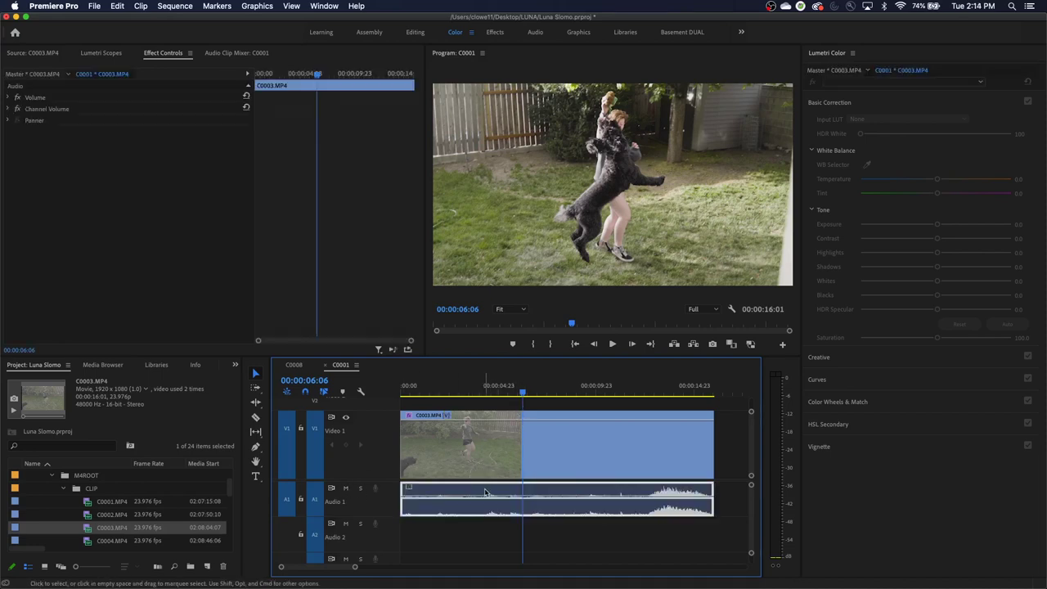
key("Delete")
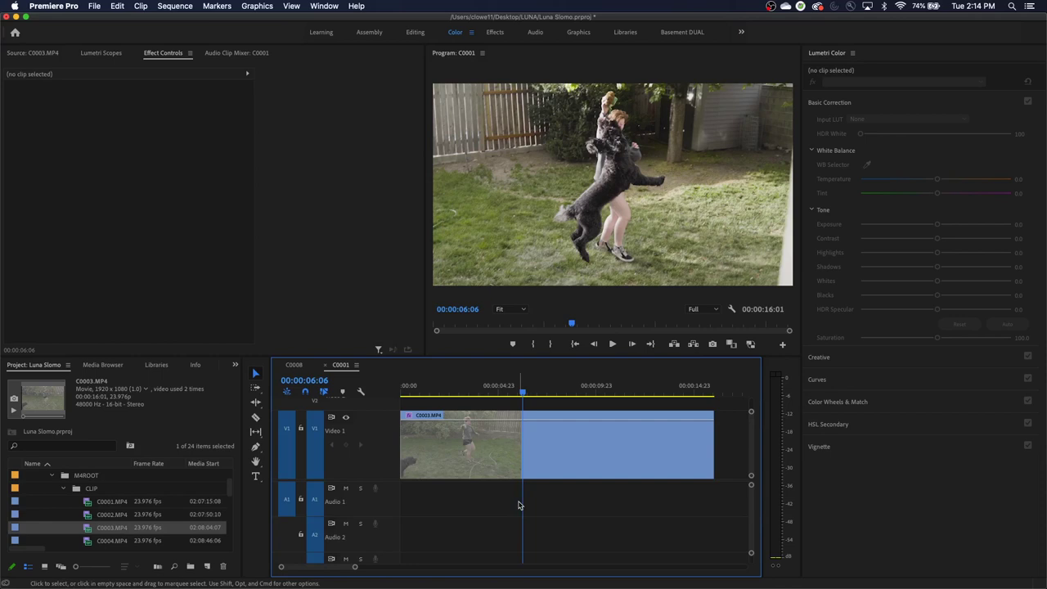
- Lower the clip's opacity to 33% with its rubber band on the timeline, and return it to 100%
left_click(409, 418)
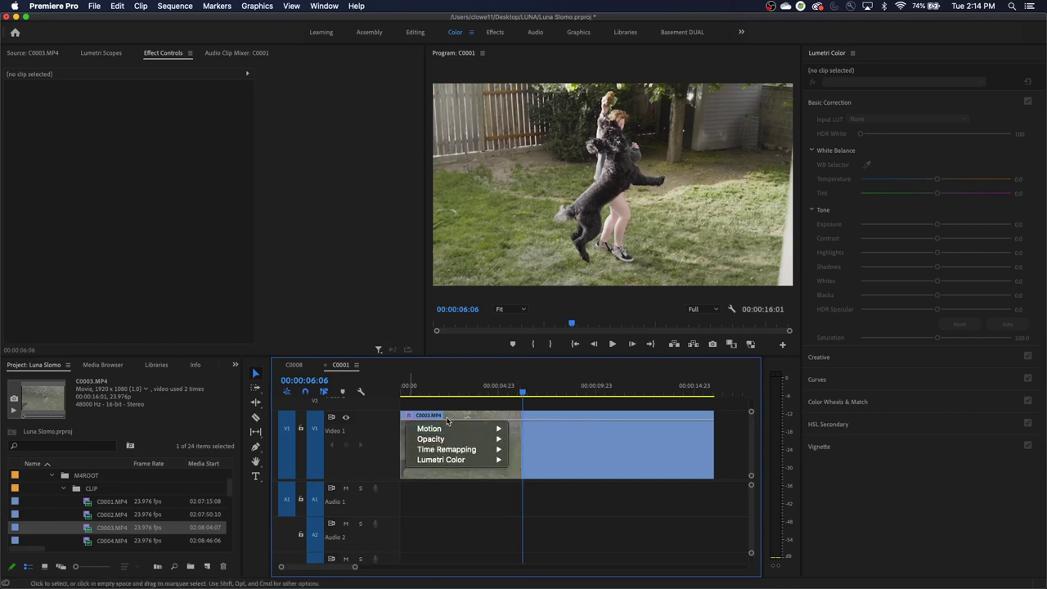
left_click(533, 423)
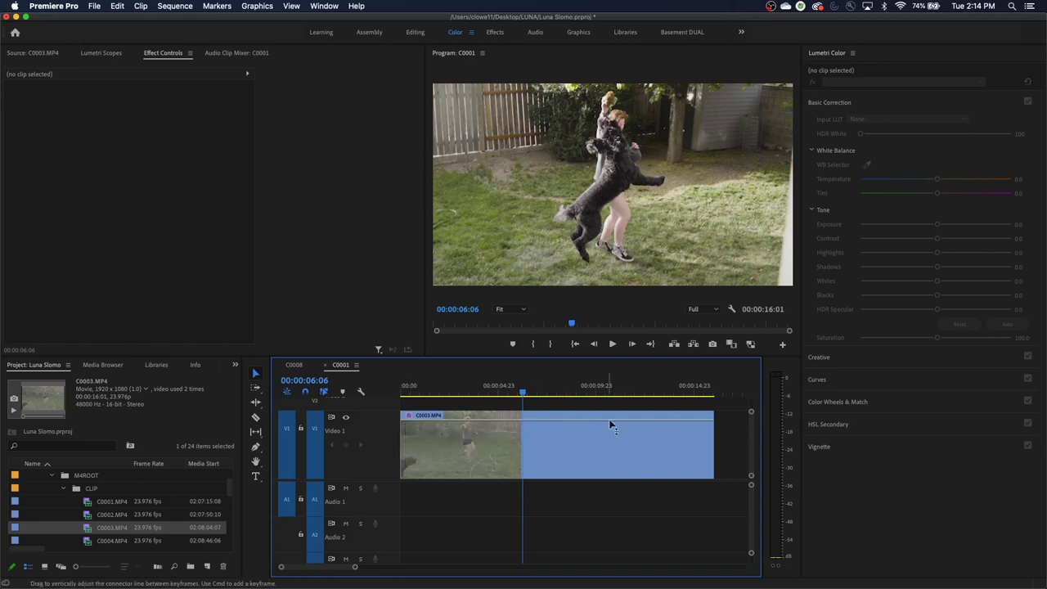
left_click_drag(609, 423, 671, 456)
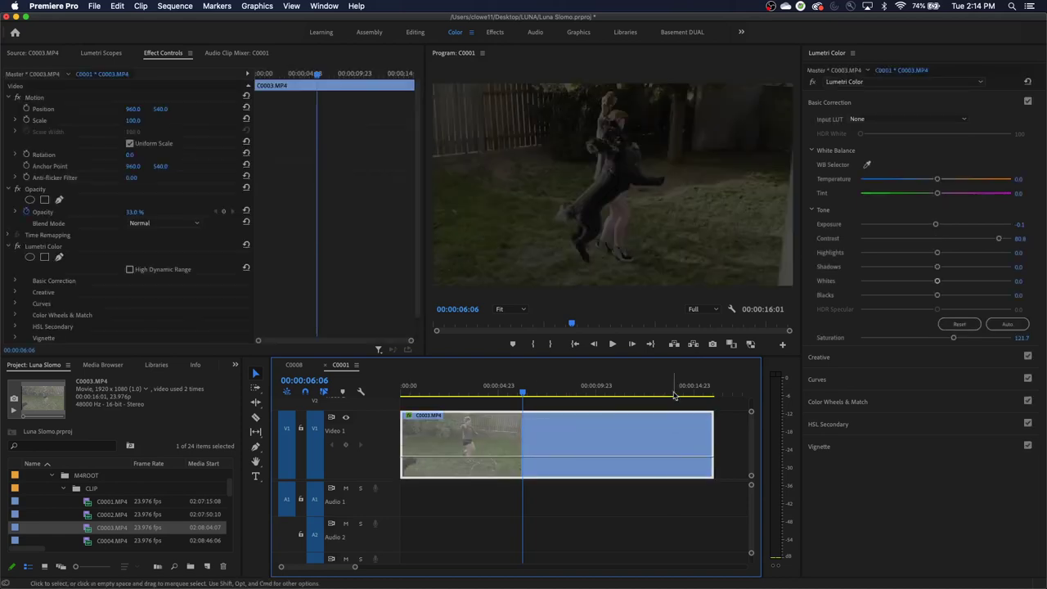
left_click_drag(546, 455, 549, 416)
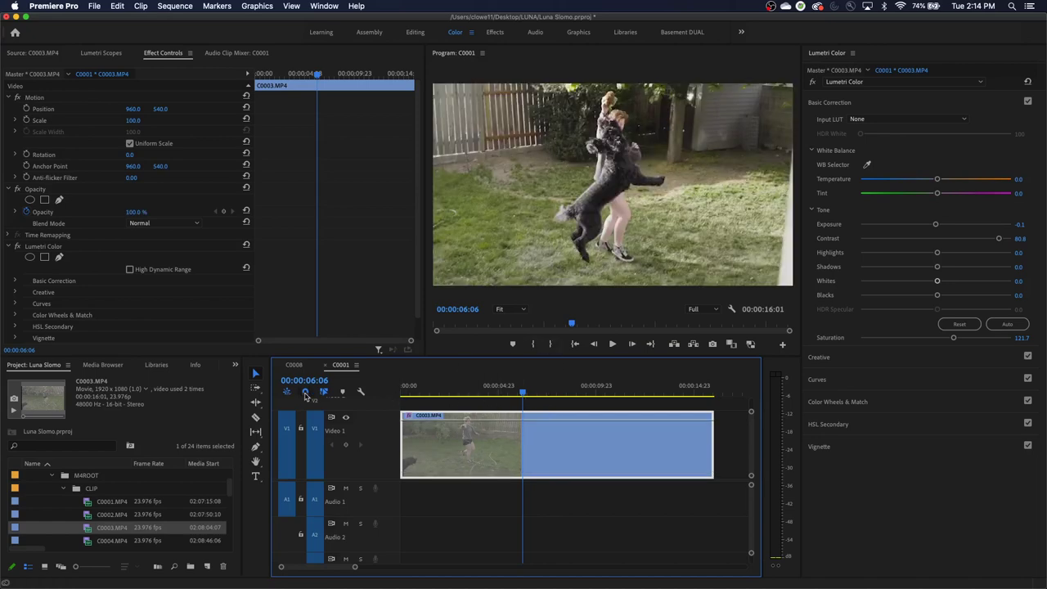
- Switch the C0003.MP4 clip's rubber band to Time Remapping Speed
left_click(410, 416)
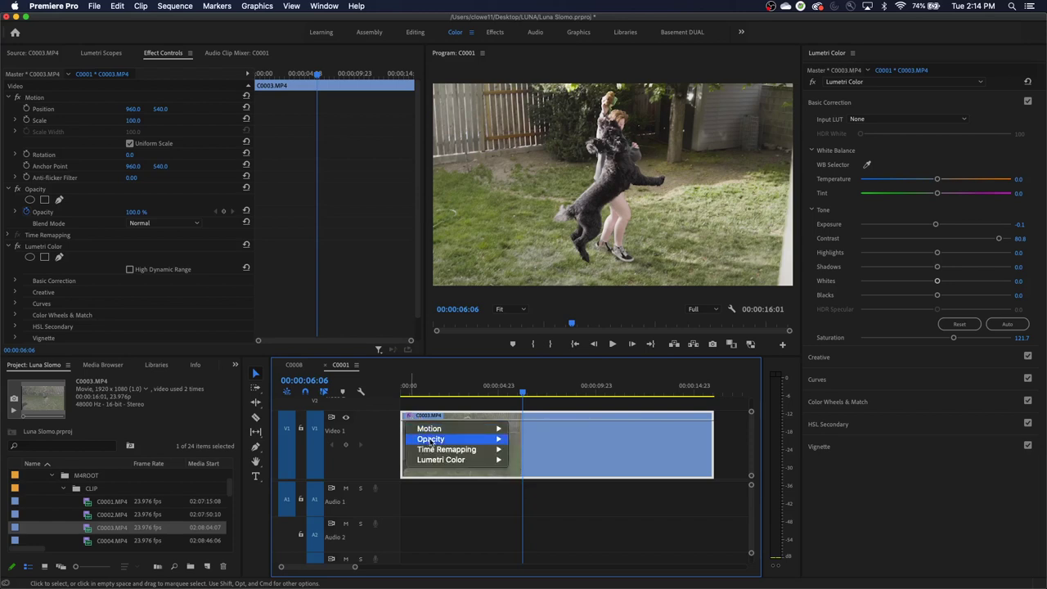
mouse_move(463, 452)
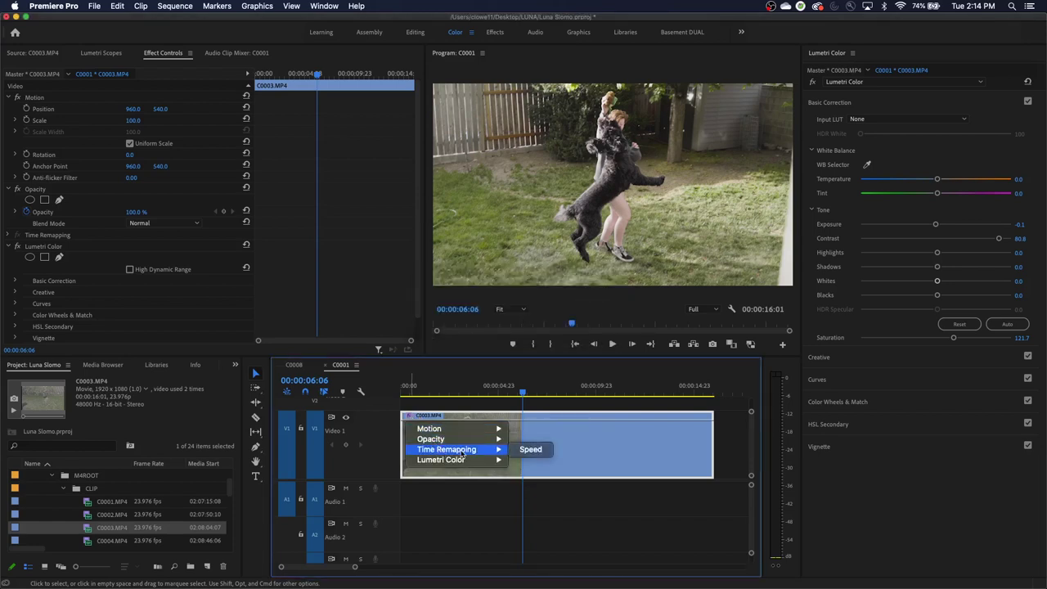
left_click(530, 449)
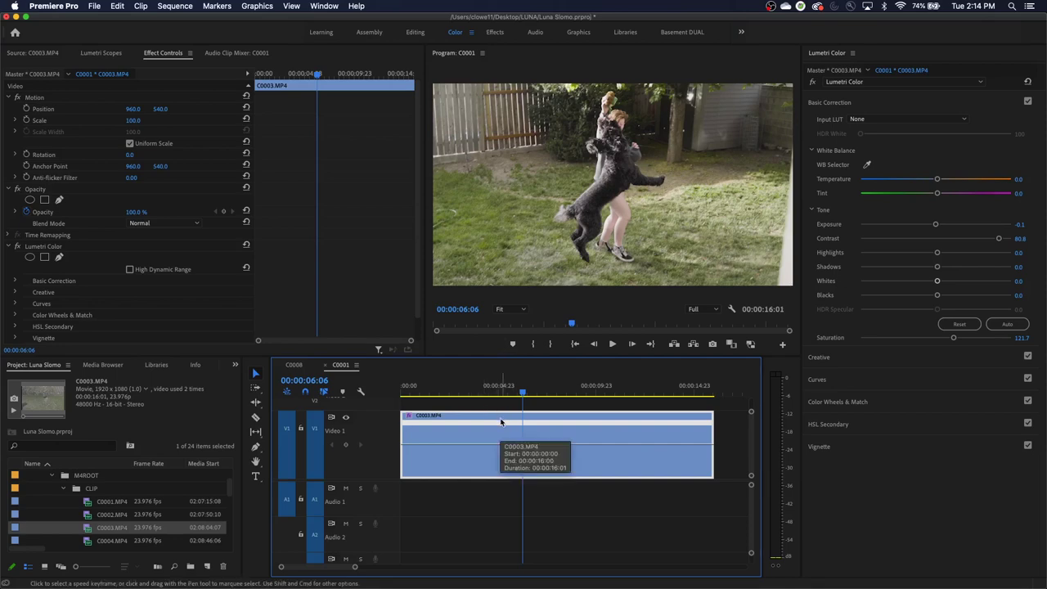
- Divide 120 by 24 in Calculator to get the factor for real-time speed, and return to Premiere Pro
key("super+space")
type("calc")
key("Return")
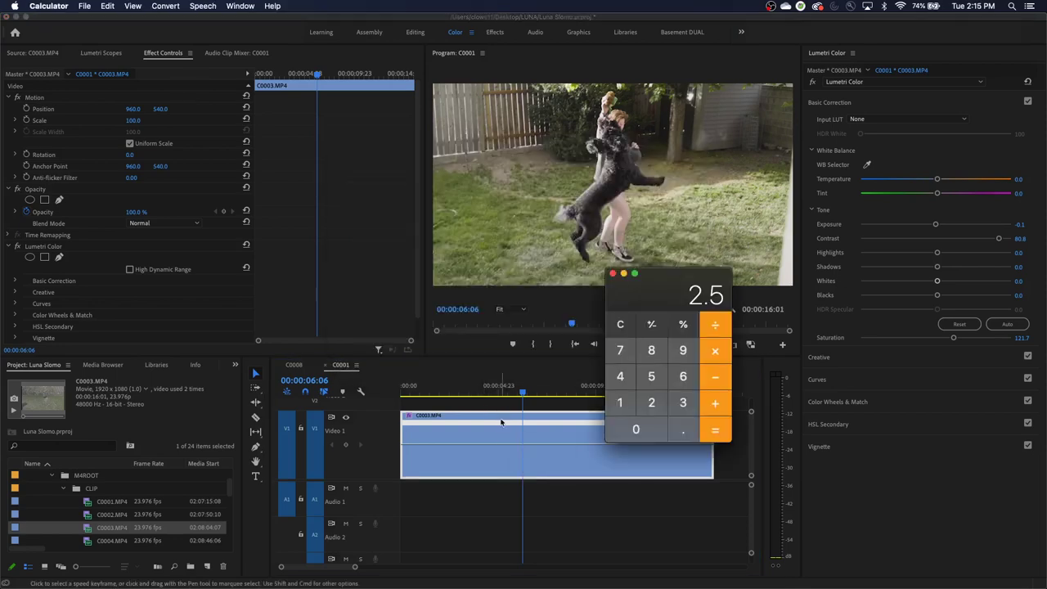
type("120")
type("24")
key("Return")
key("super+Tab")
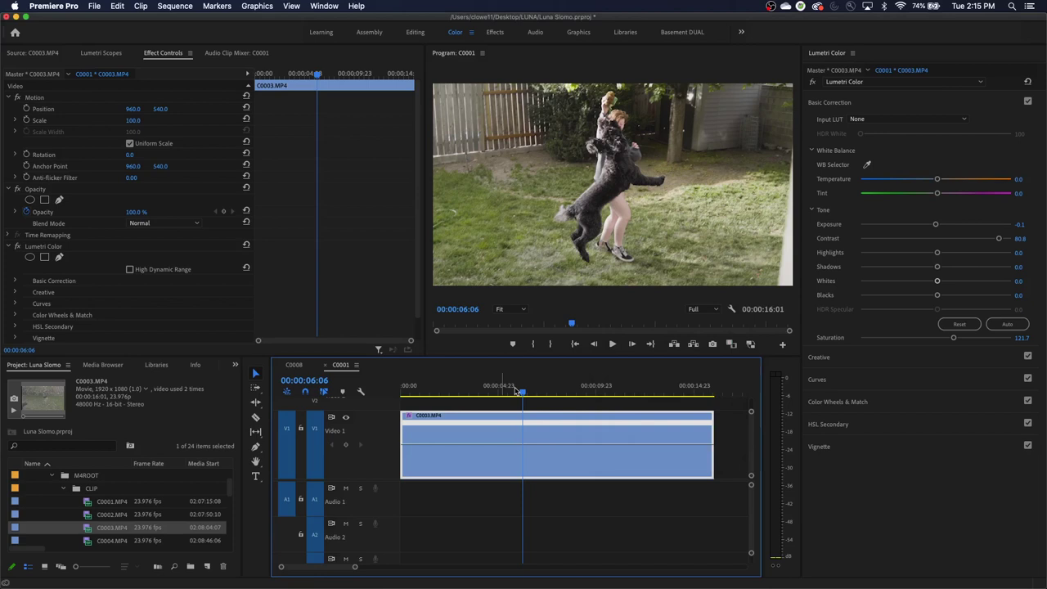
- Set the C0003.MP4 clip's speed to 500% in Clip Speed / Duration
right_click(535, 428)
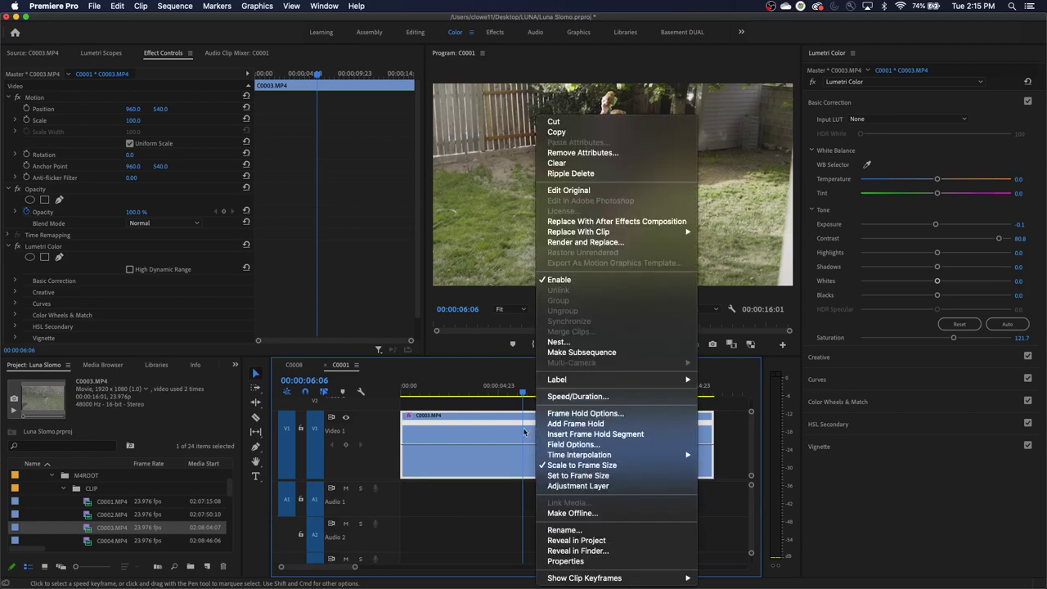
left_click(518, 427)
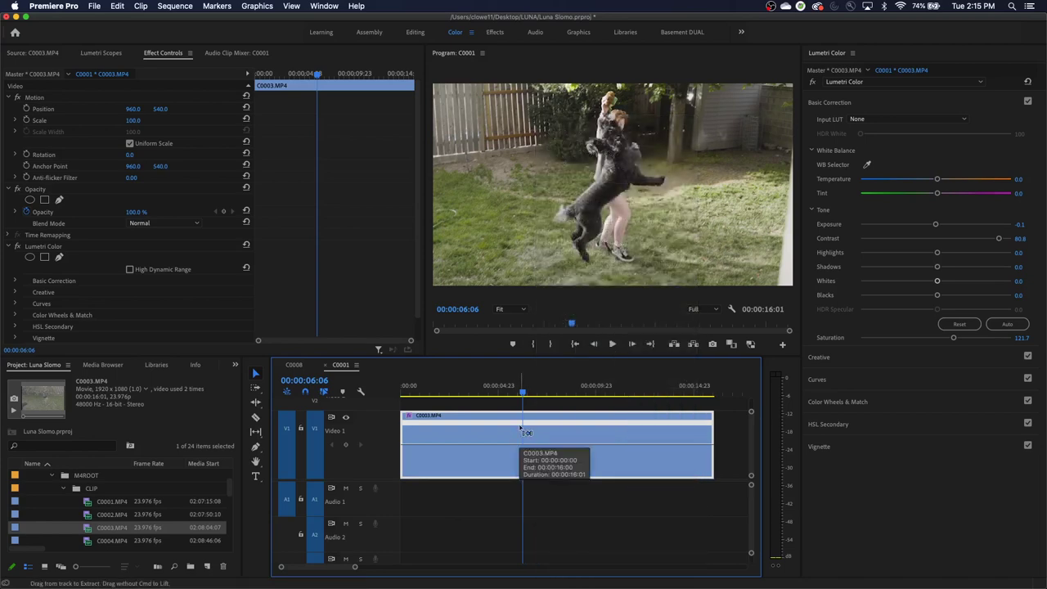
key("super+r")
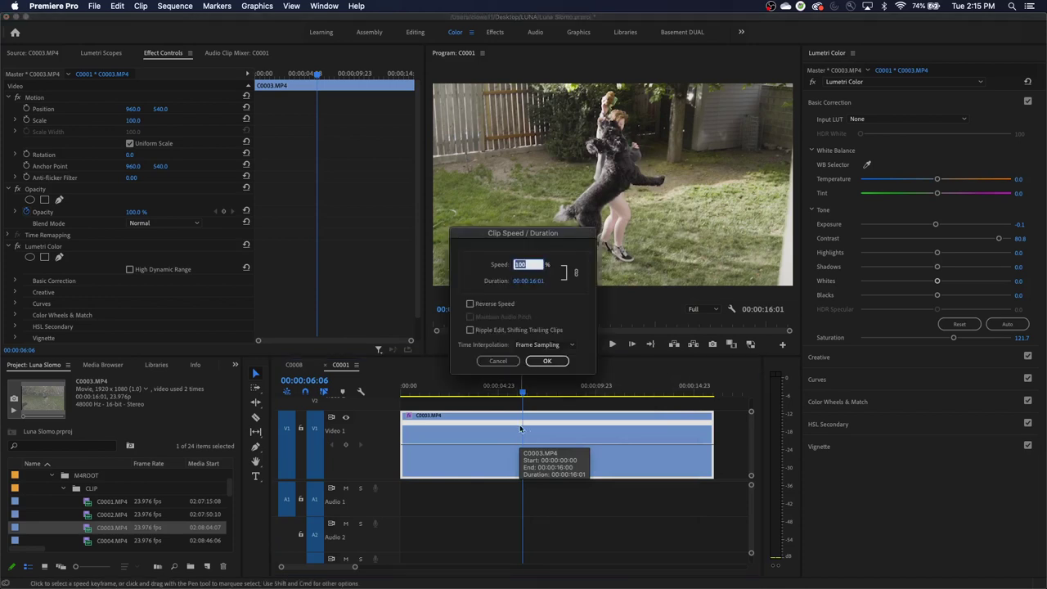
left_click_drag(528, 236, 531, 240)
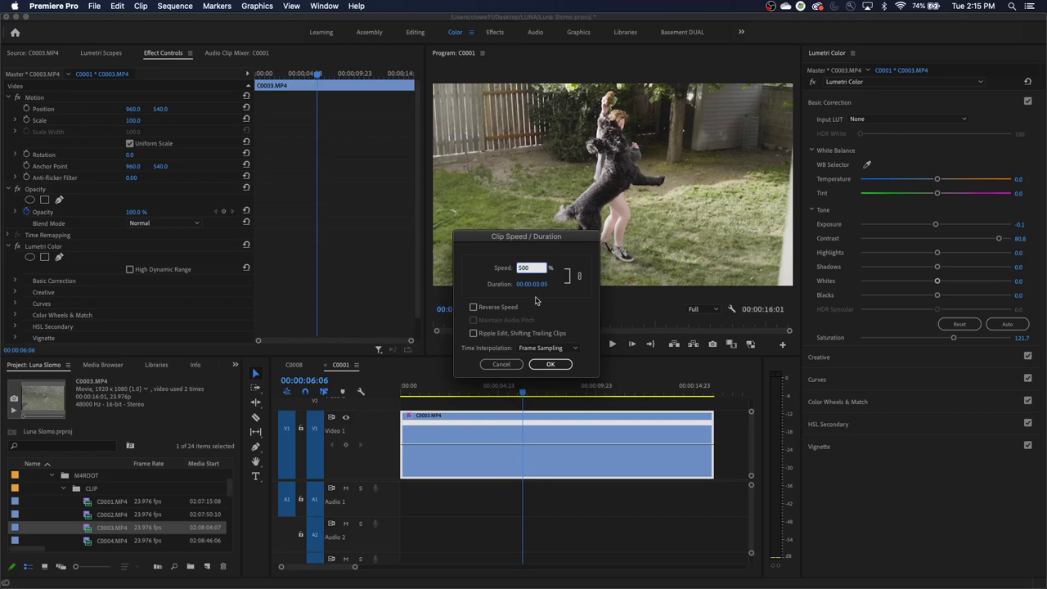
key("Return")
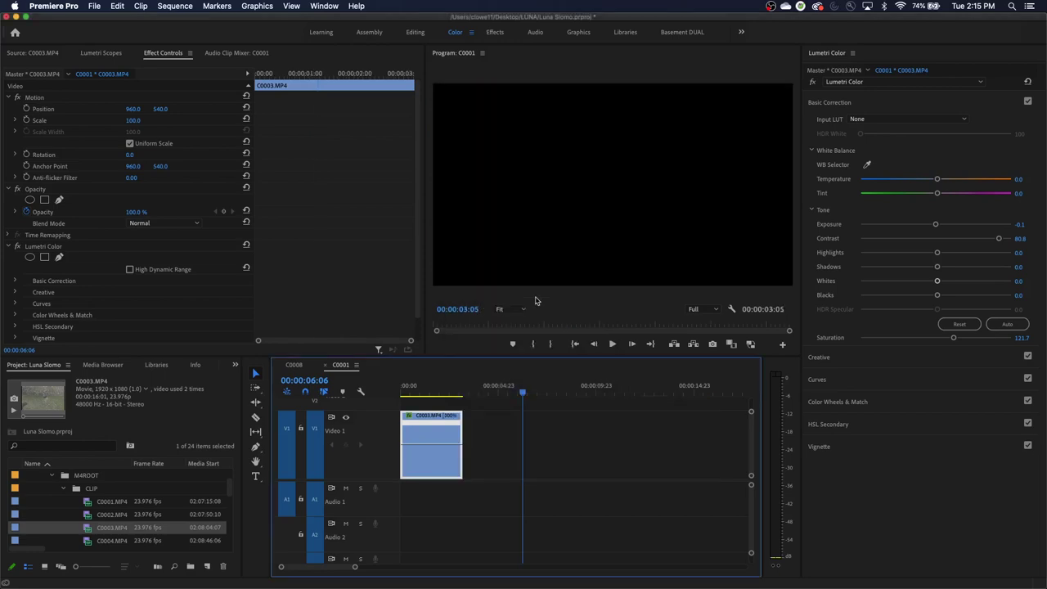
- Play the sped-up C0003.MP4 clip from the sequence start to about 00:00:03:03, and scrub back through it
left_click(431, 391)
key("Home")
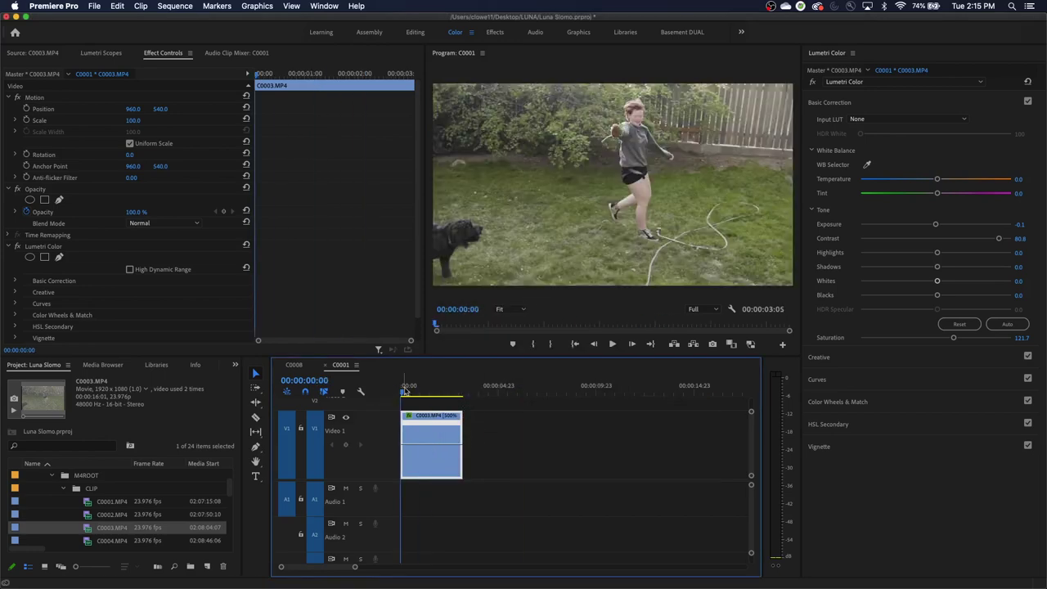
key("backslash")
key("minus")
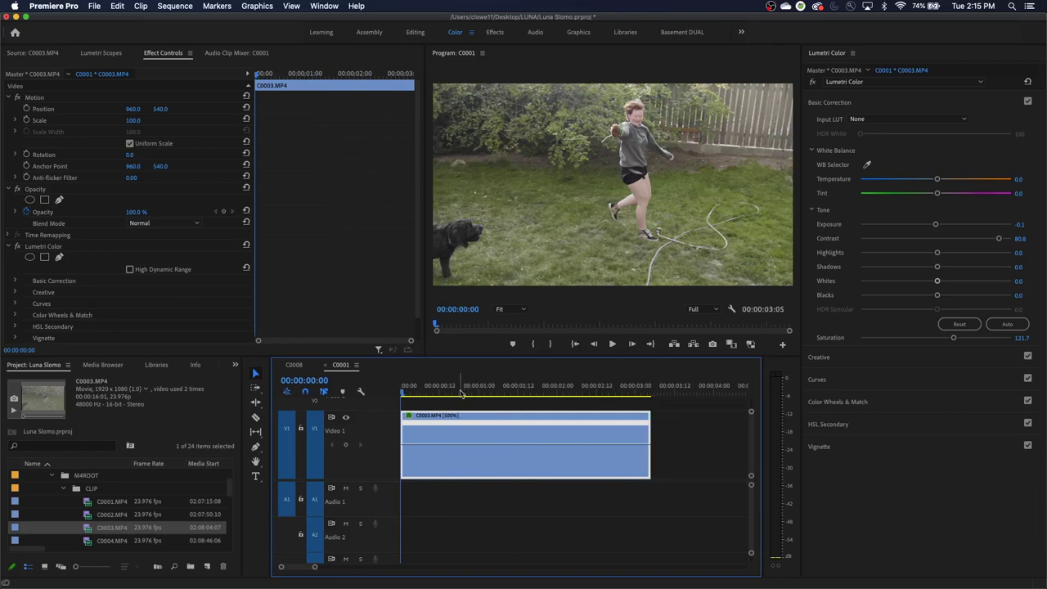
key("space")
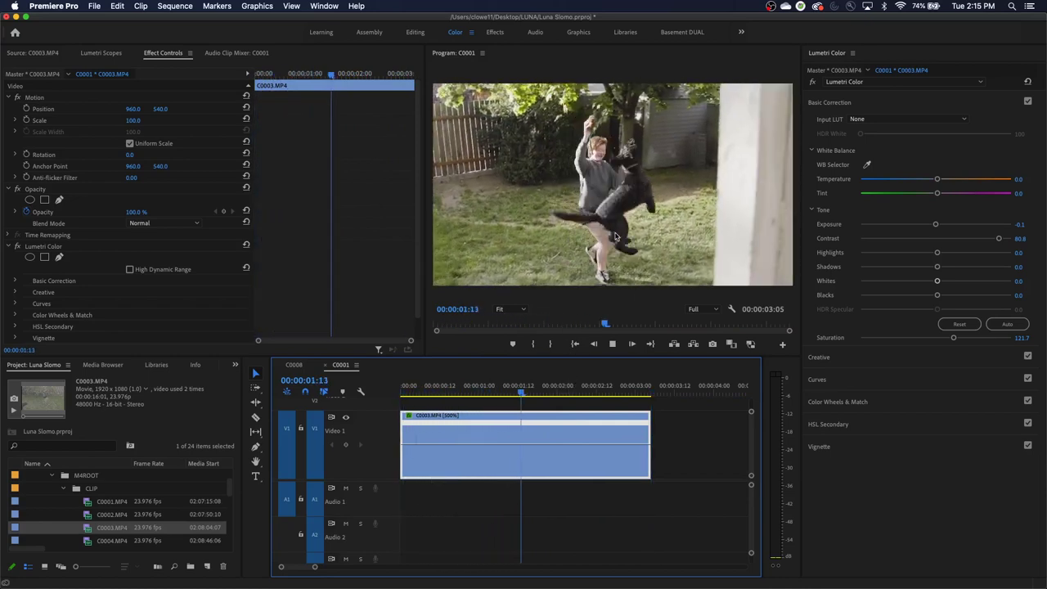
key("space")
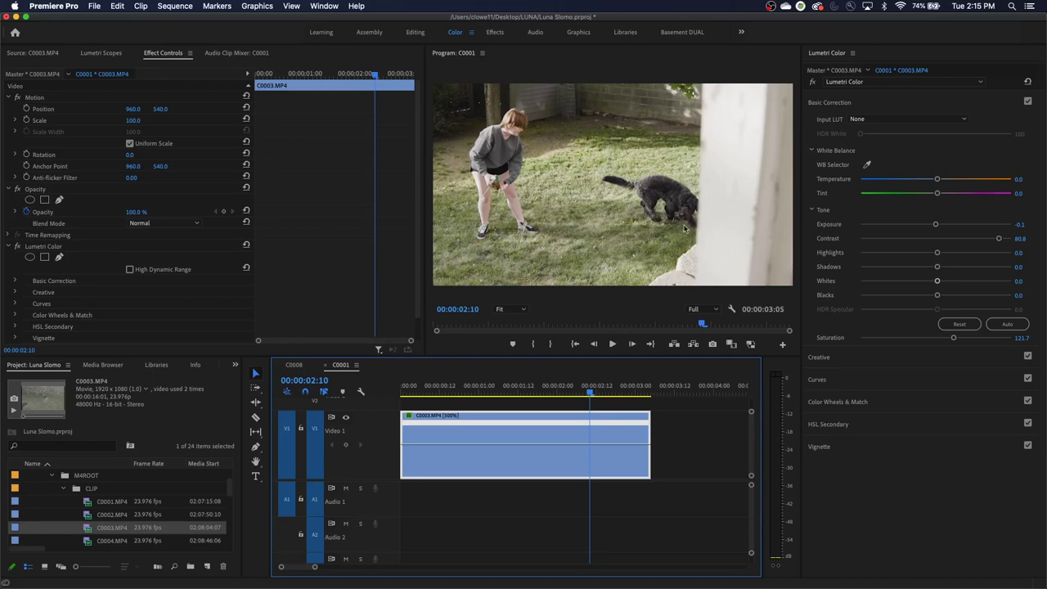
key("space")
key("space")
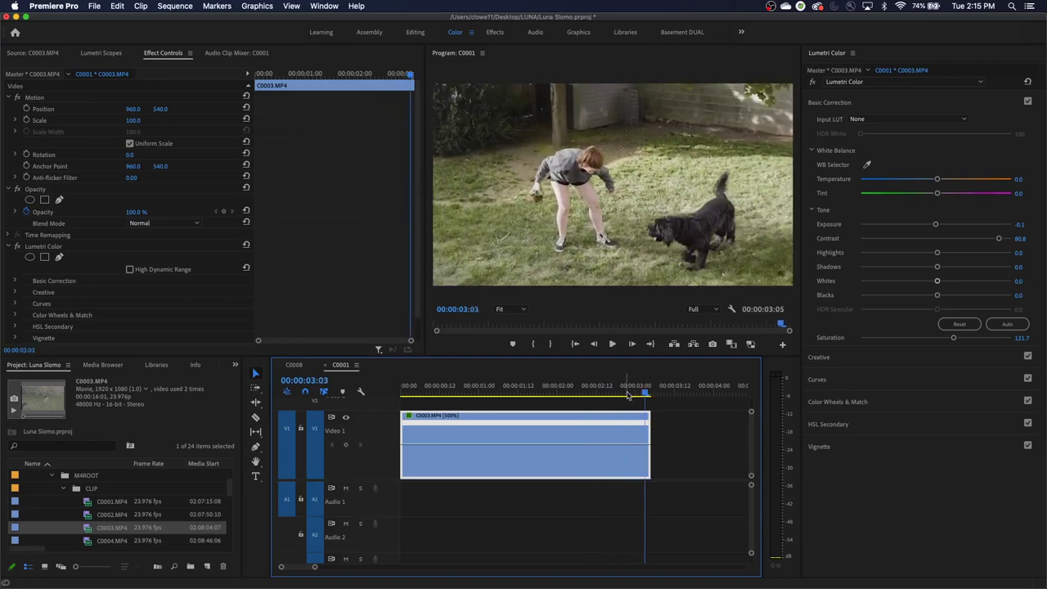
left_click_drag(628, 395, 508, 394)
- Undo the 500% speed change and play the C0003.MP4 clip in slow motion
key("super+z")
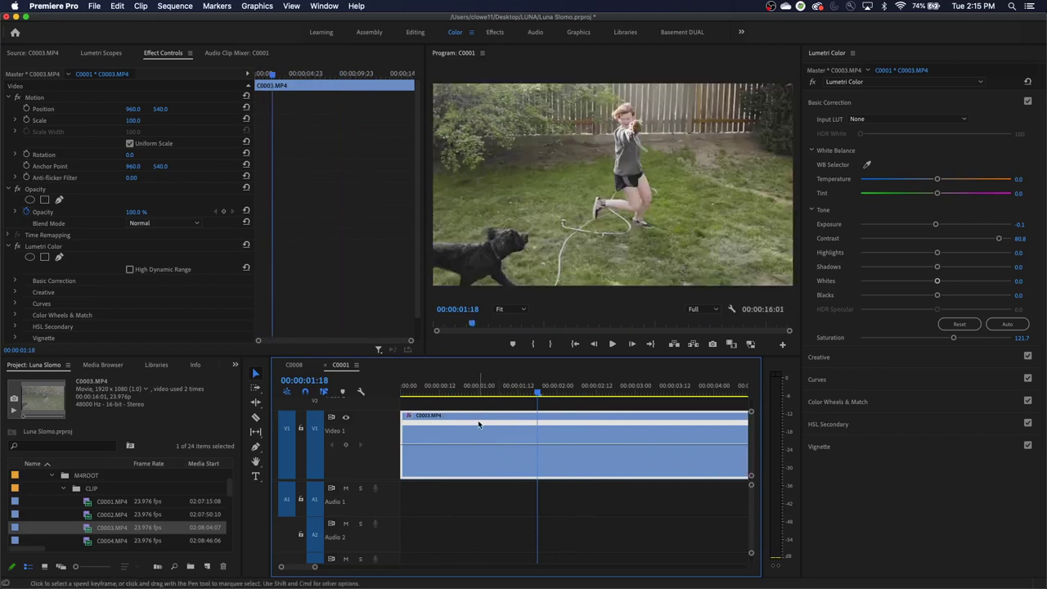
key("backslash")
key("space")
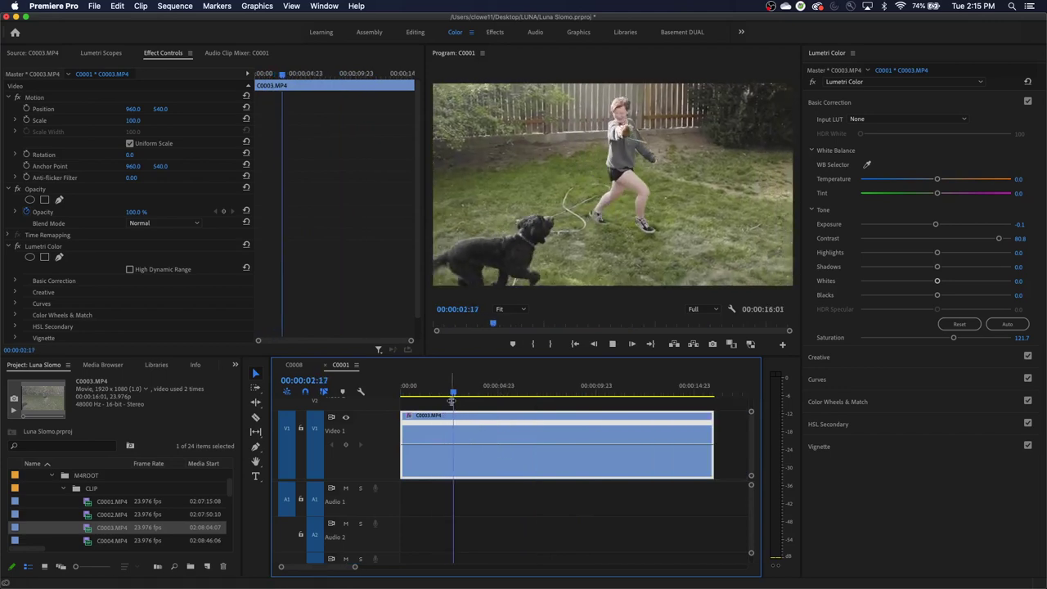
- Stop playback and add a speed keyframe on the C0003.MP4 clip at 00:00:05:12, where the dog jumps
key("space")
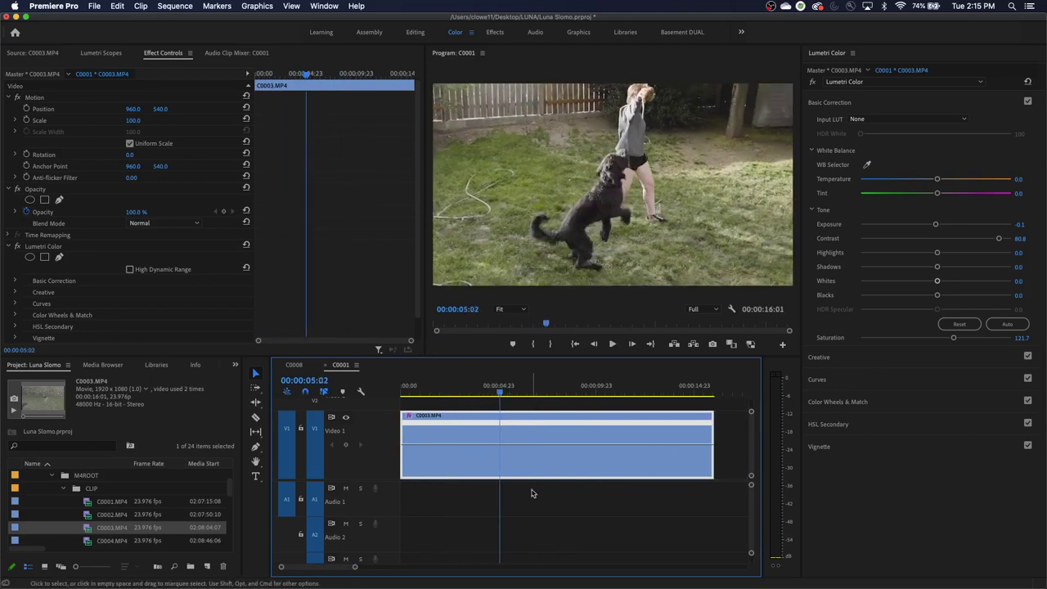
mouse_move(498, 393)
left_mouse_down()
mouse_move(406, 397)
mouse_move(507, 404)
left_mouse_up()
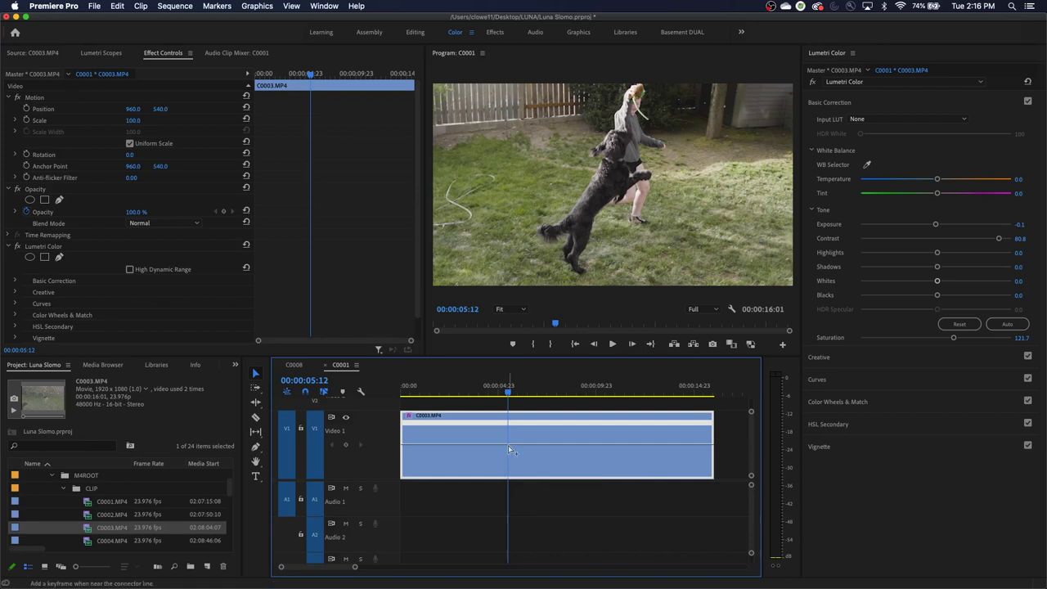
mouse_move(508, 445)
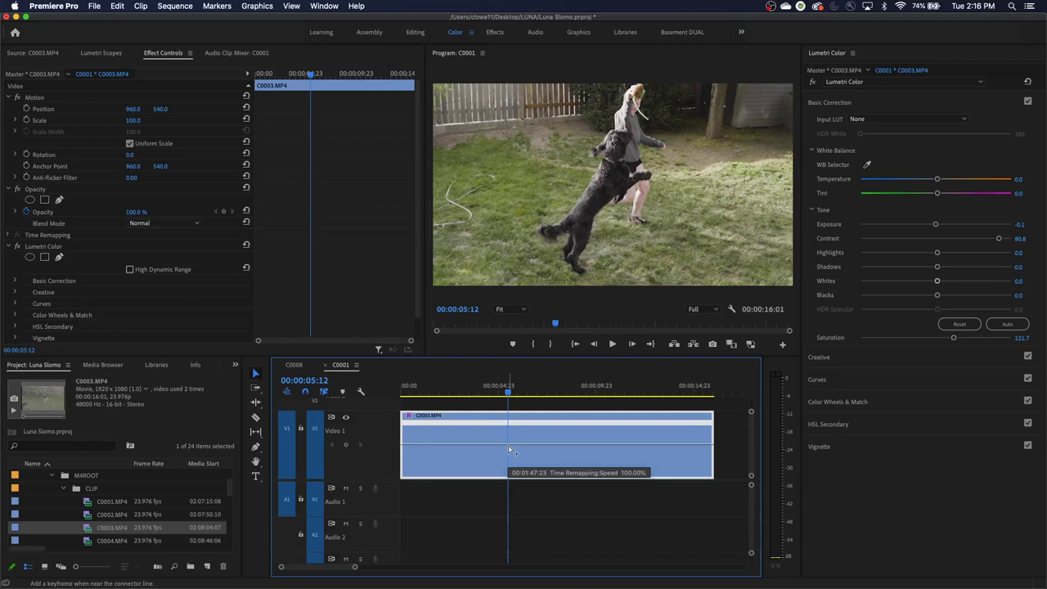
left_click(509, 445, "super")
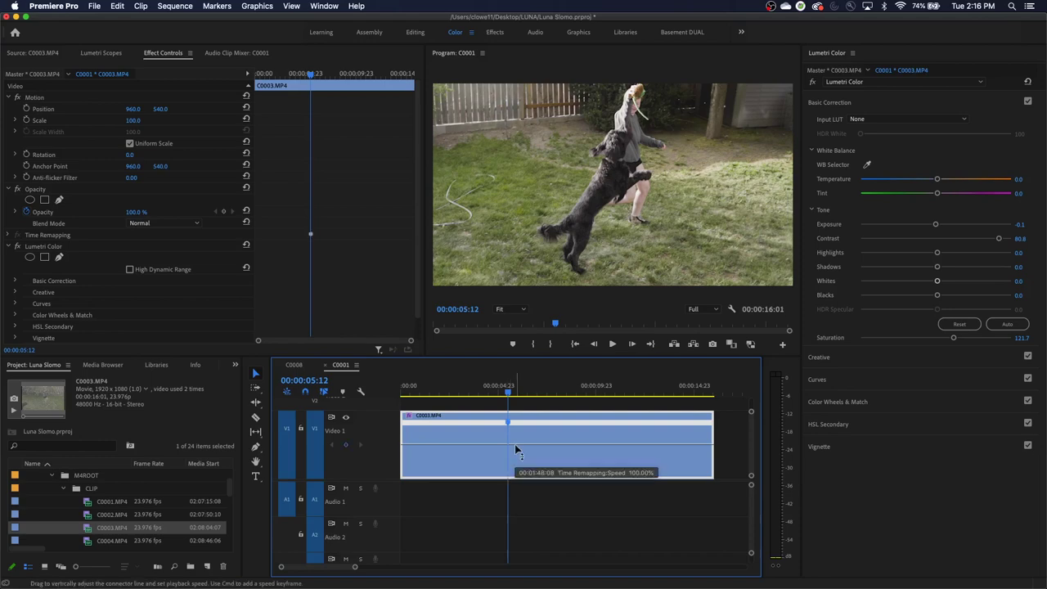
- Add a second speed keyframe on the C0003.MP4 clip at 00:00:08:09
left_click_drag(510, 391, 566, 414)
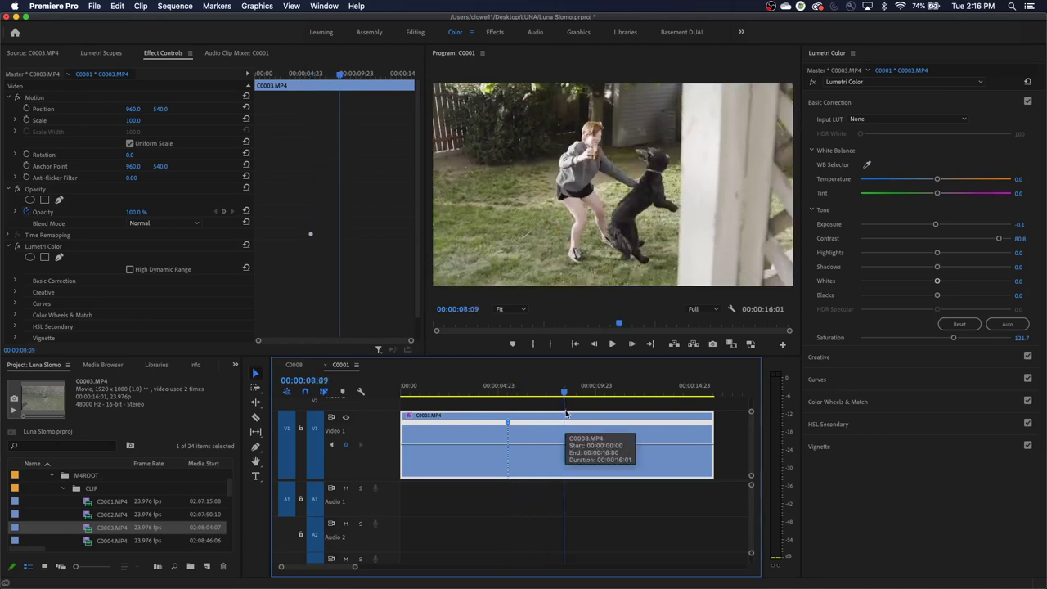
left_click(570, 455)
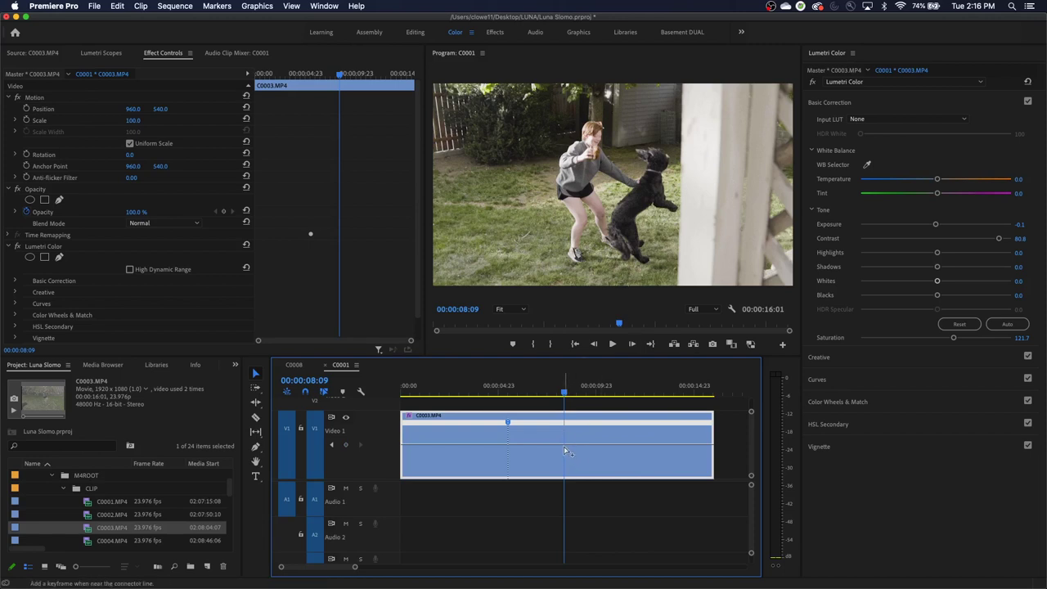
left_click(565, 422, "super")
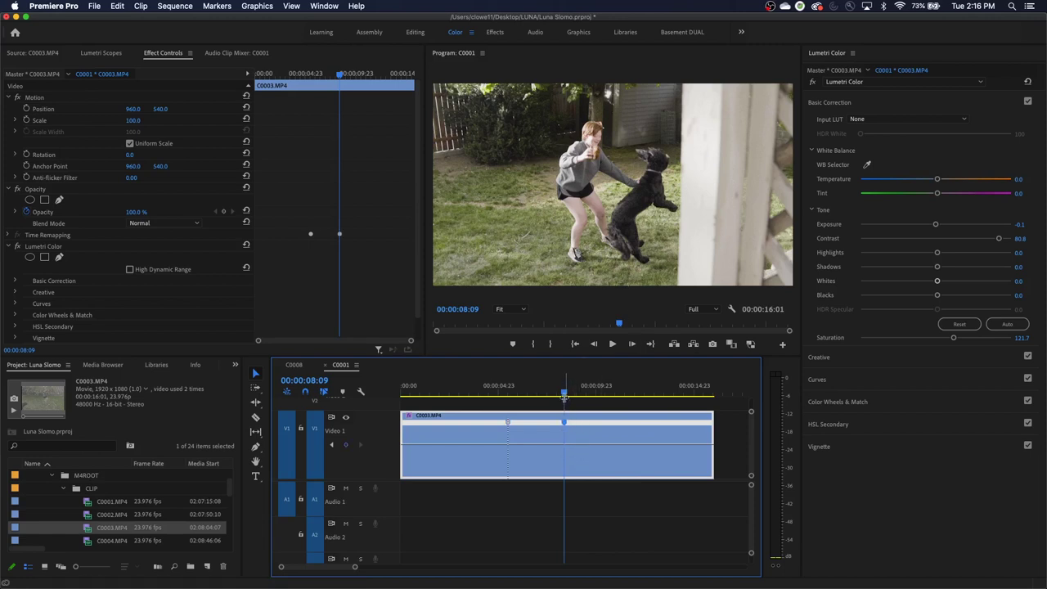
- Raise the playback speed before the first and after the second speed keyframe, leaving only the middle section in slow motion
left_click_drag(564, 394, 471, 393)
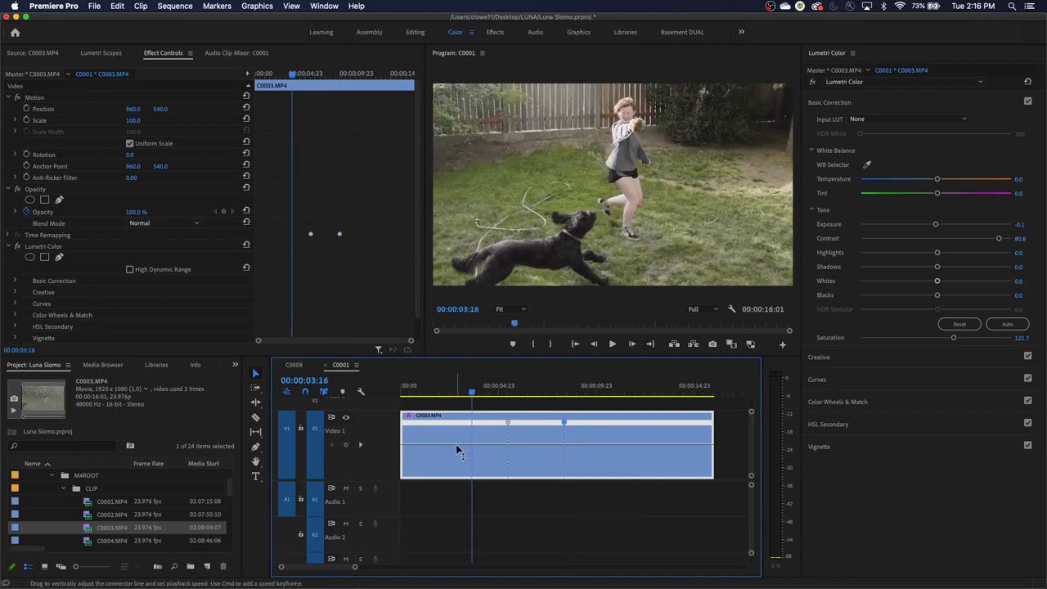
left_click_drag(457, 449, 458, 445)
left_click_drag(472, 491, 472, 483)
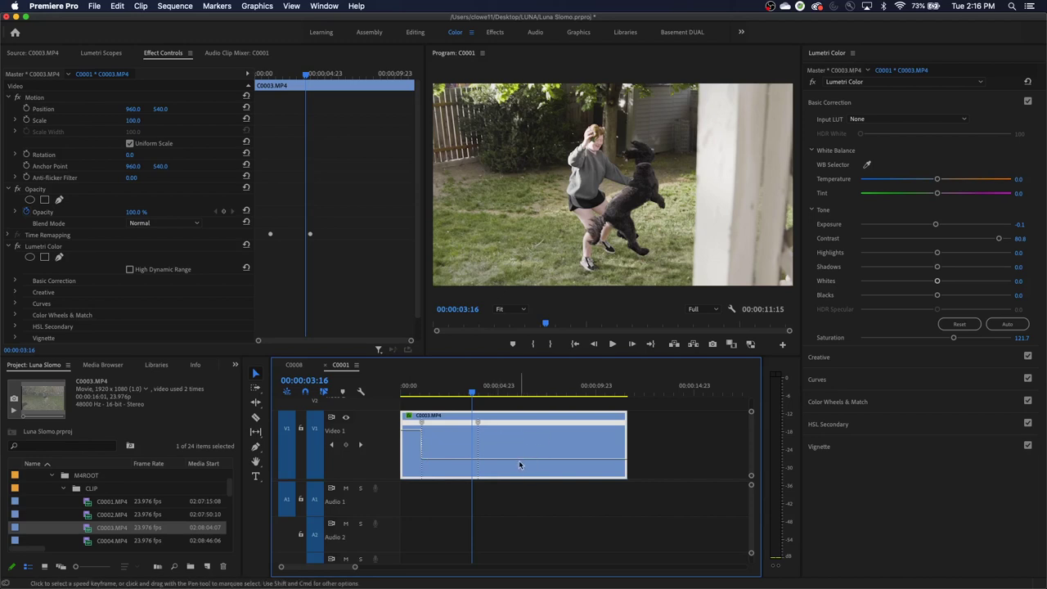
left_click_drag(520, 465, 520, 422)
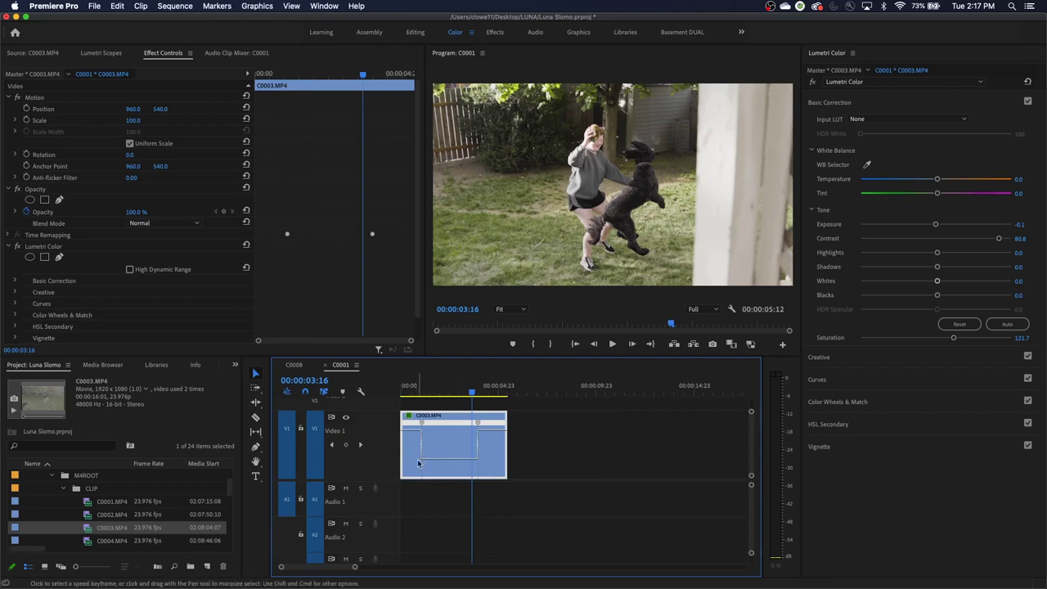
- Extend the end and start of the C0003.MP4 clip, and close the gap at the beginning of the sequence
left_click_drag(508, 425, 527, 425)
mouse_move(406, 426)
left_mouse_down()
mouse_move(450, 425)
mouse_move(413, 422)
mouse_move(422, 422)
left_mouse_up()
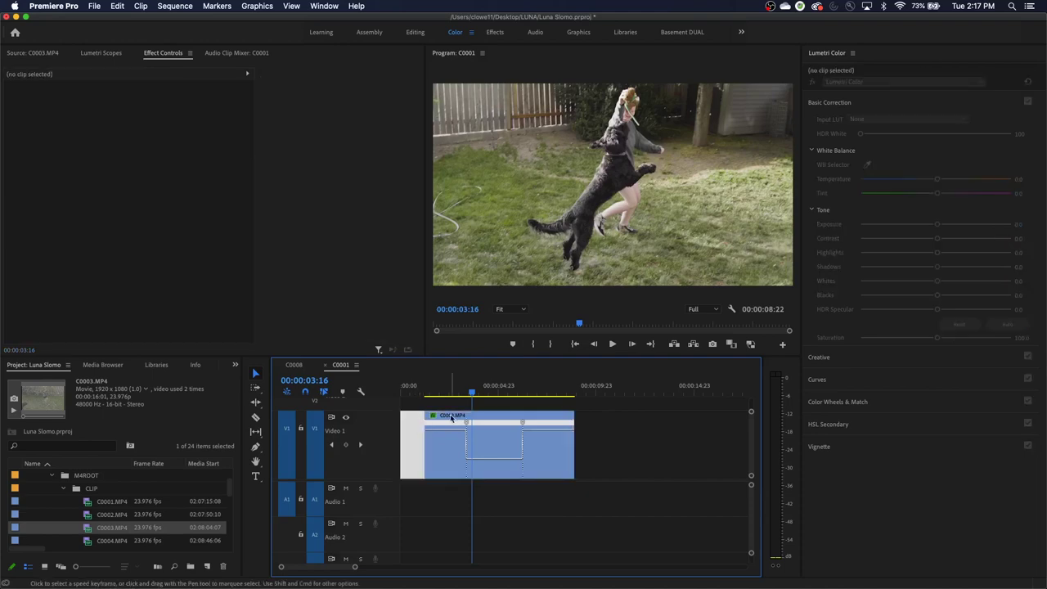
left_click(486, 434)
- Play the speed-remapped C0003.MP4 clip from the sequence start to about 00:00:06:14
key("Home")
key("backslash")
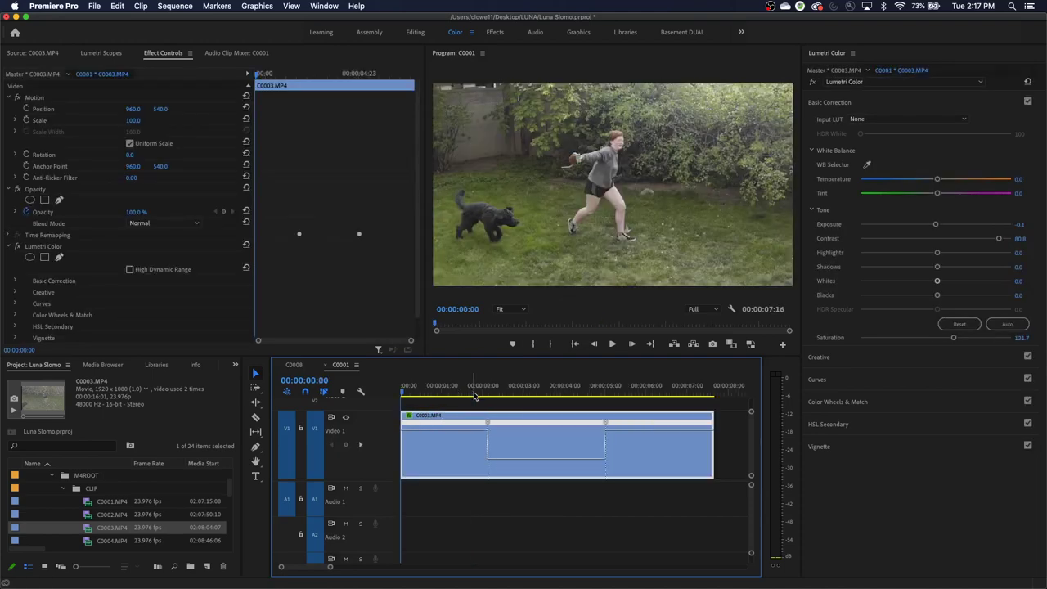
key("space")
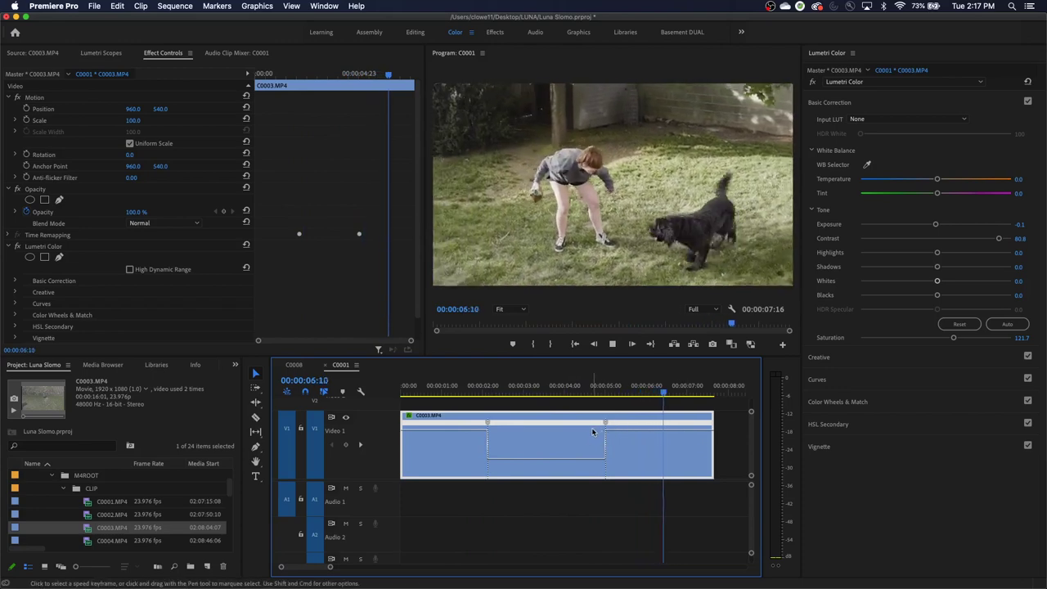
key("space")
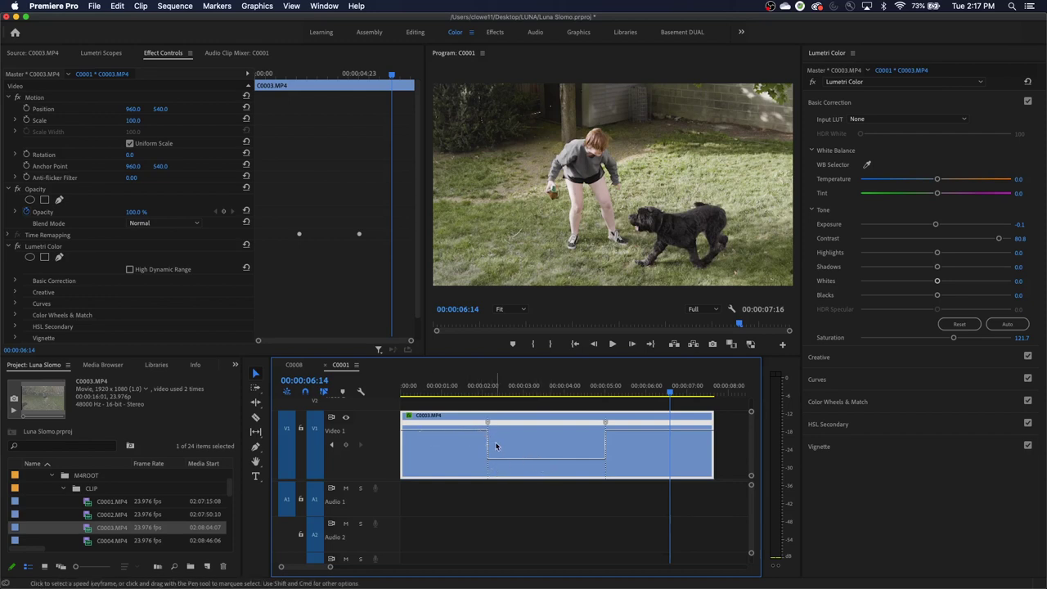
- Split the first speed keyframe near 00:00:02:01 into a short gradual ramp from fast to slow
left_click(489, 403)
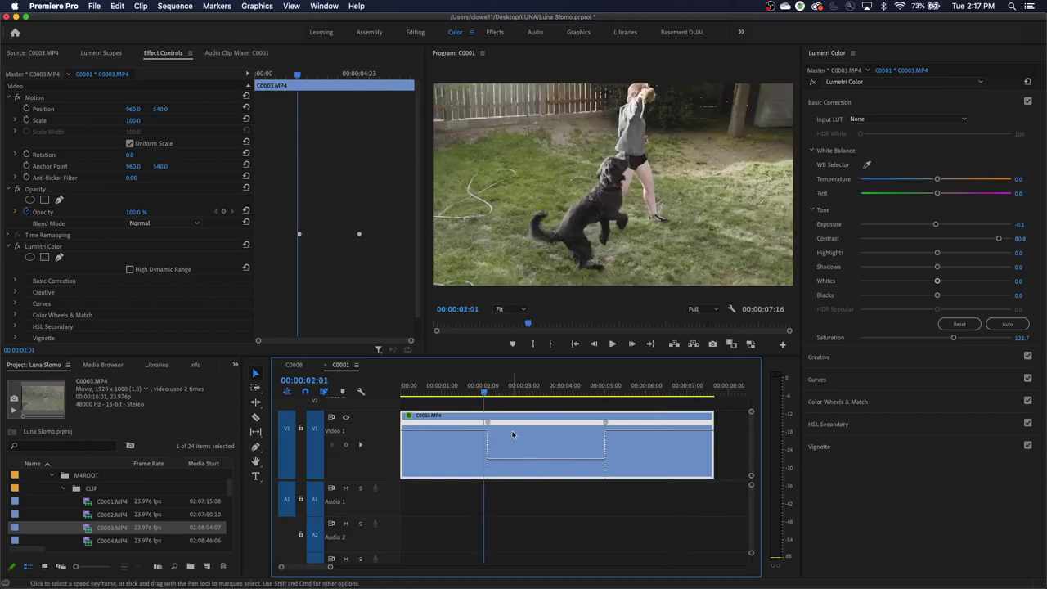
key("=")
key("=")
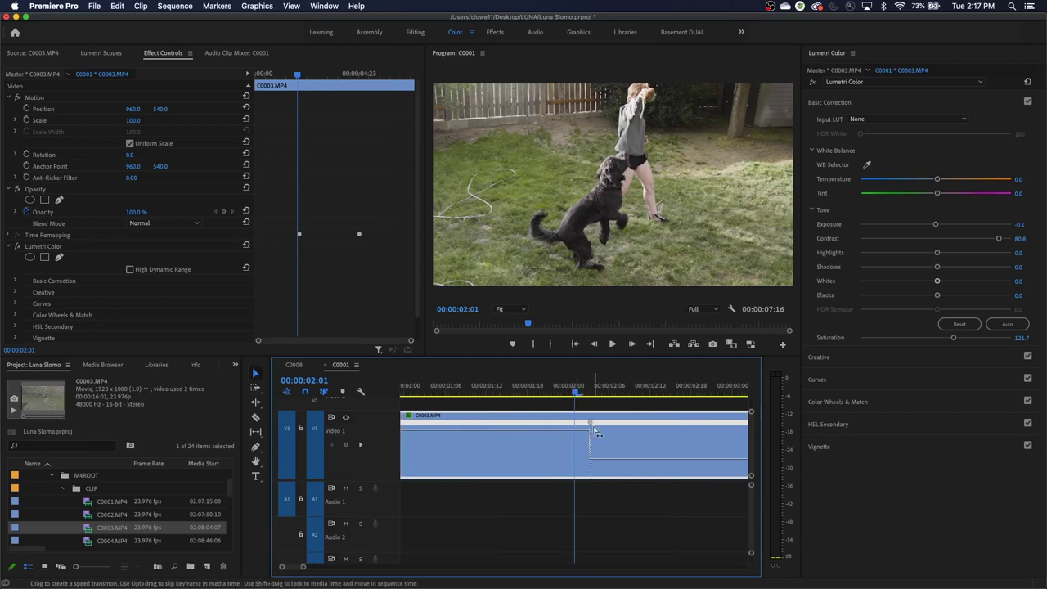
left_click(593, 426)
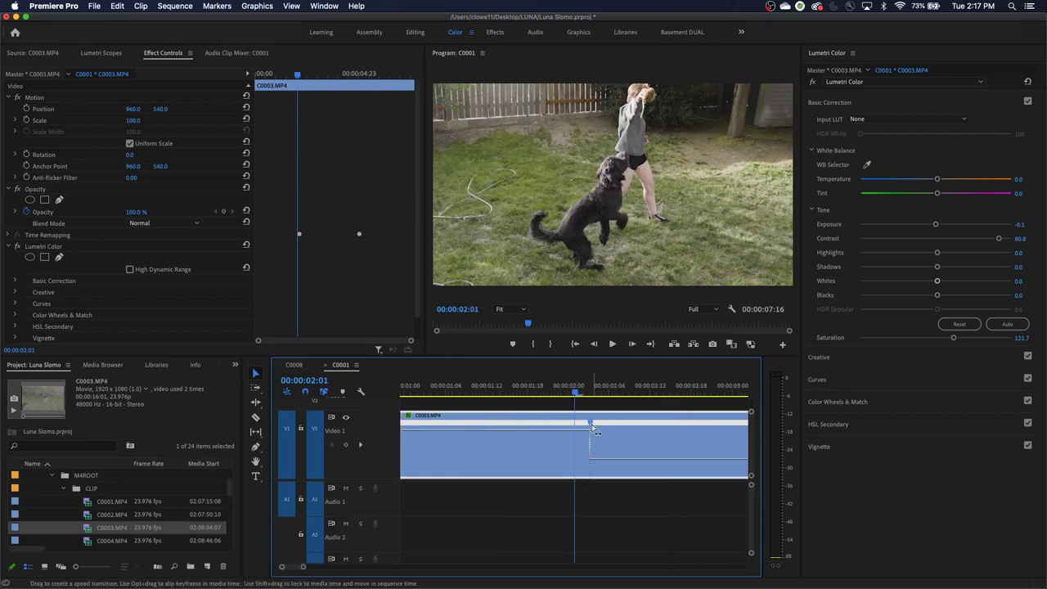
left_click_drag(594, 429, 567, 428)
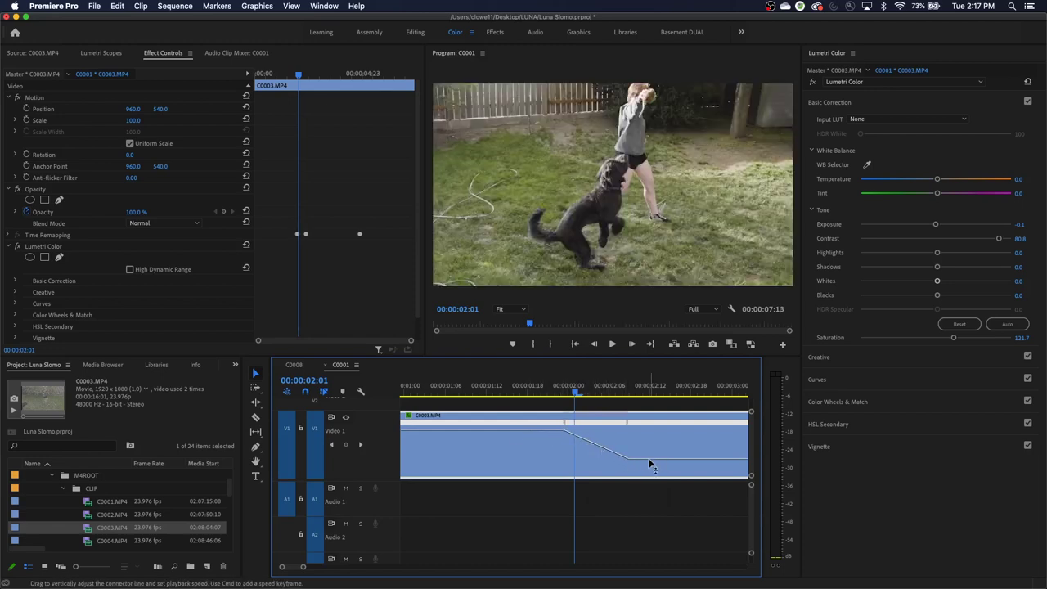
- Play across the first speed ramp from about 00:00:01:11 to 00:00:03:04
left_click(554, 393)
key("space")
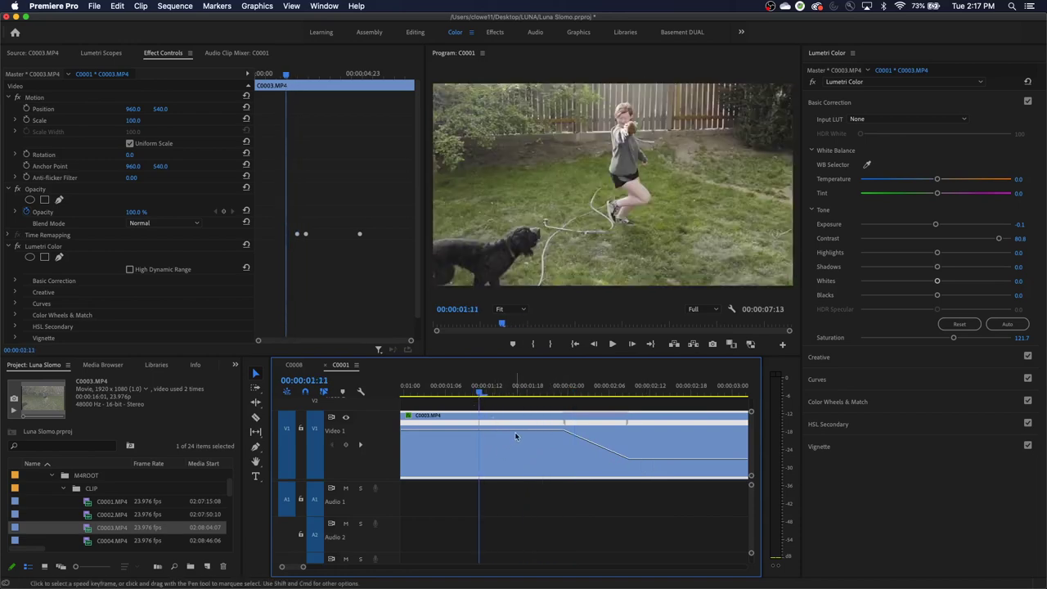
key("space")
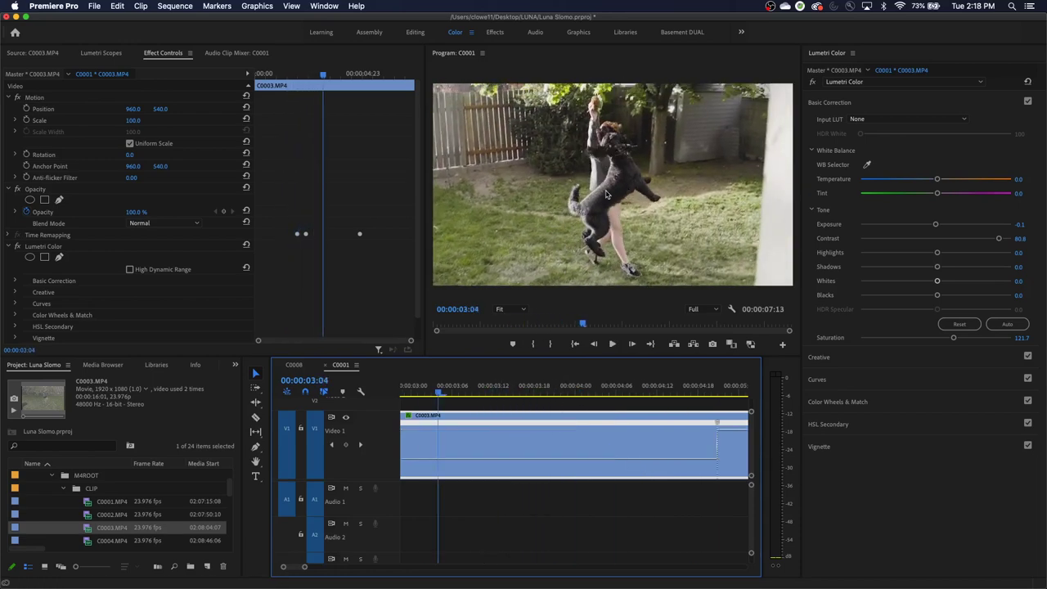
- Widen the first speed ramp so it starts at about 00:00:01:09, and play across it
key("backslash")
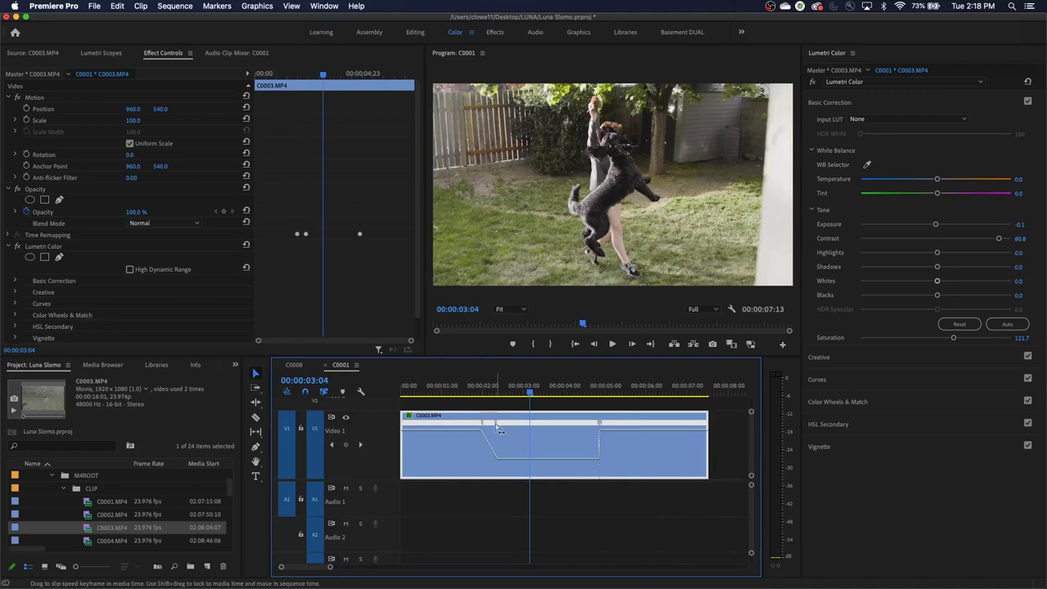
left_click_drag(487, 421, 456, 424)
left_click(433, 385)
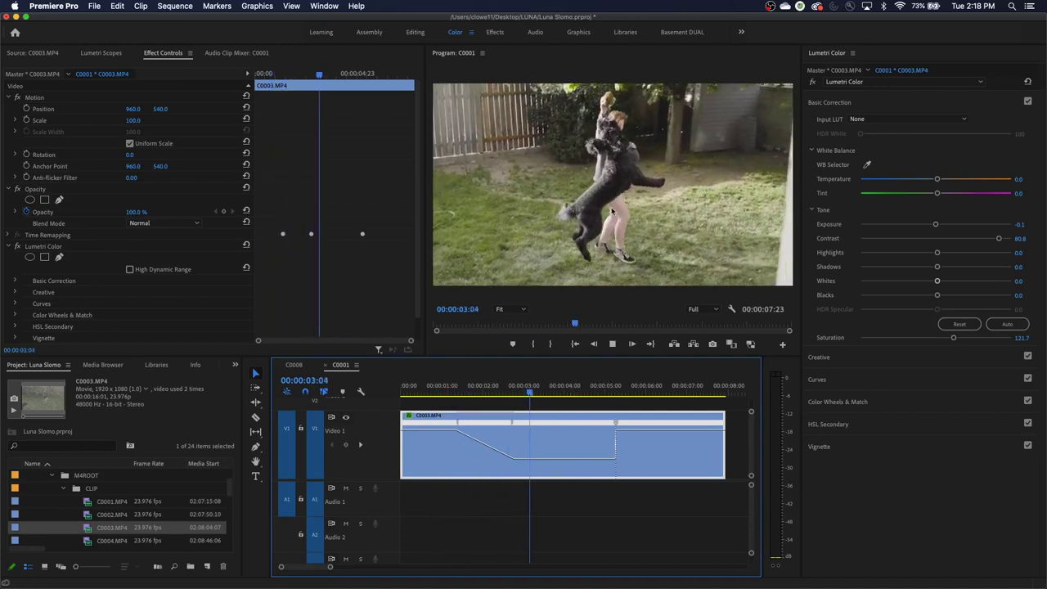
key("space")
left_click_drag(496, 402, 476, 401)
key("space")
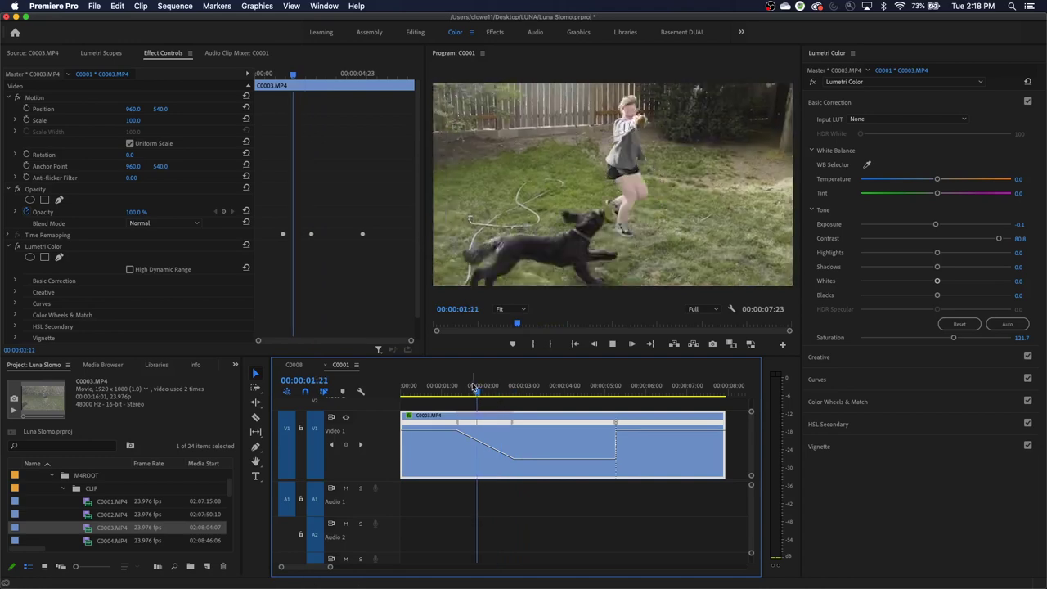
- Bend the first speed ramp into a smooth S-curve, and split the second speed keyframe into a similarly smoothed ramp
key("space")
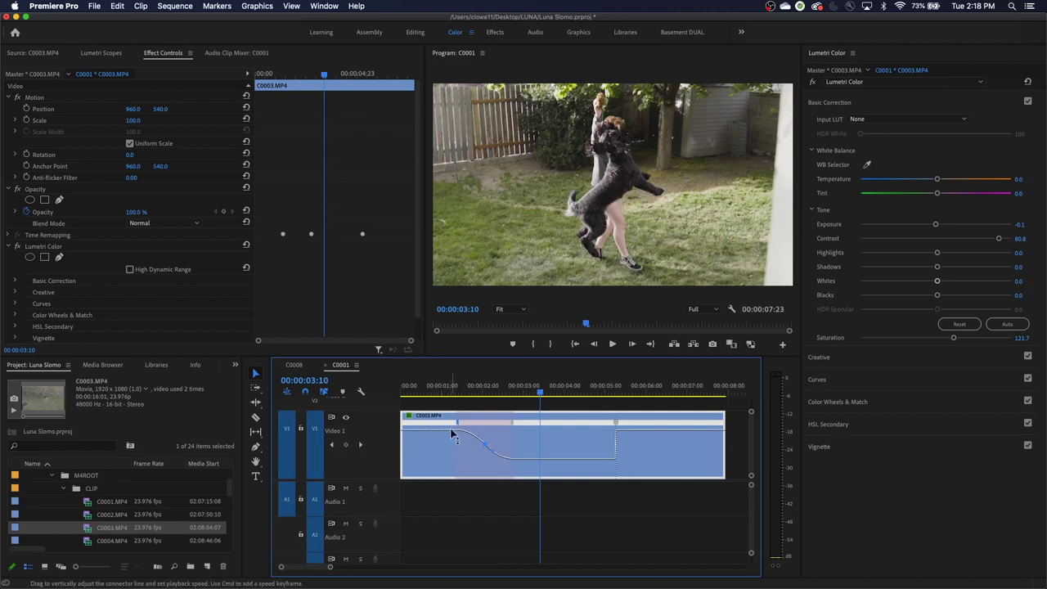
left_click_drag(452, 433, 480, 434)
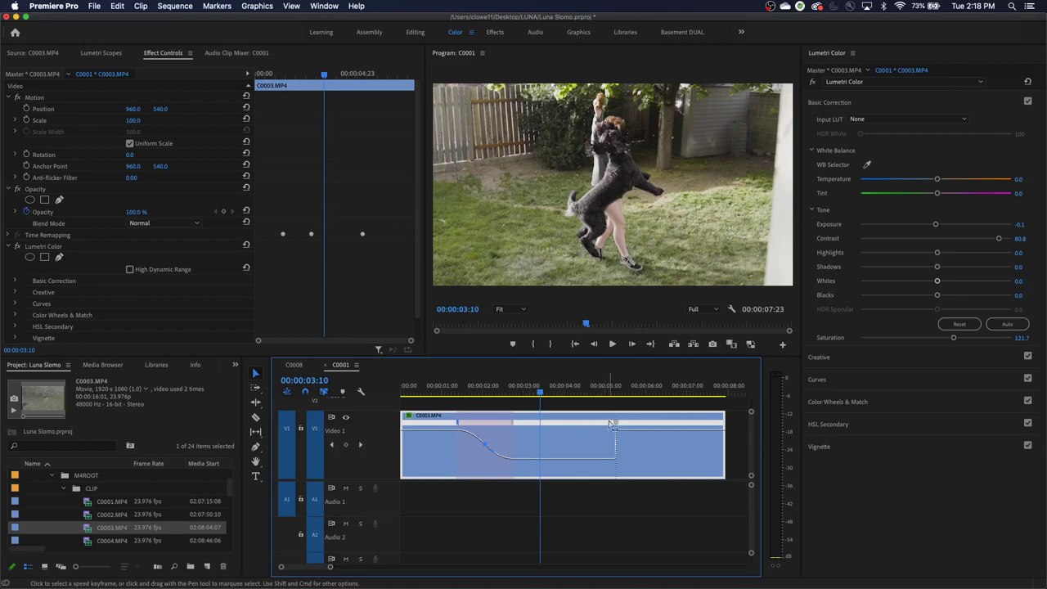
left_click_drag(546, 401, 578, 398)
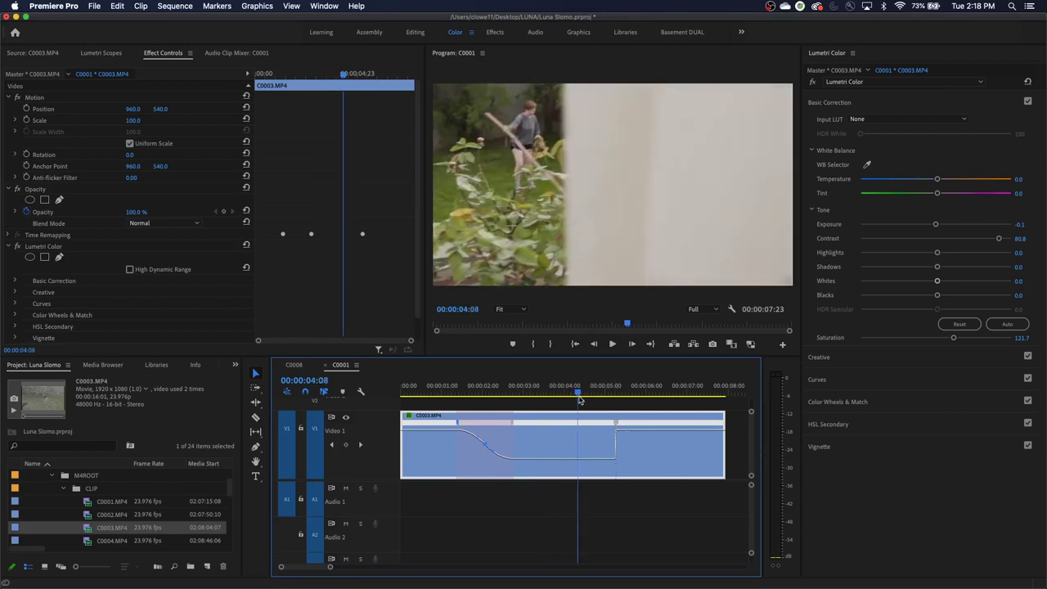
mouse_move(619, 425)
left_mouse_down()
mouse_move(632, 432)
mouse_move(606, 431)
left_mouse_up()
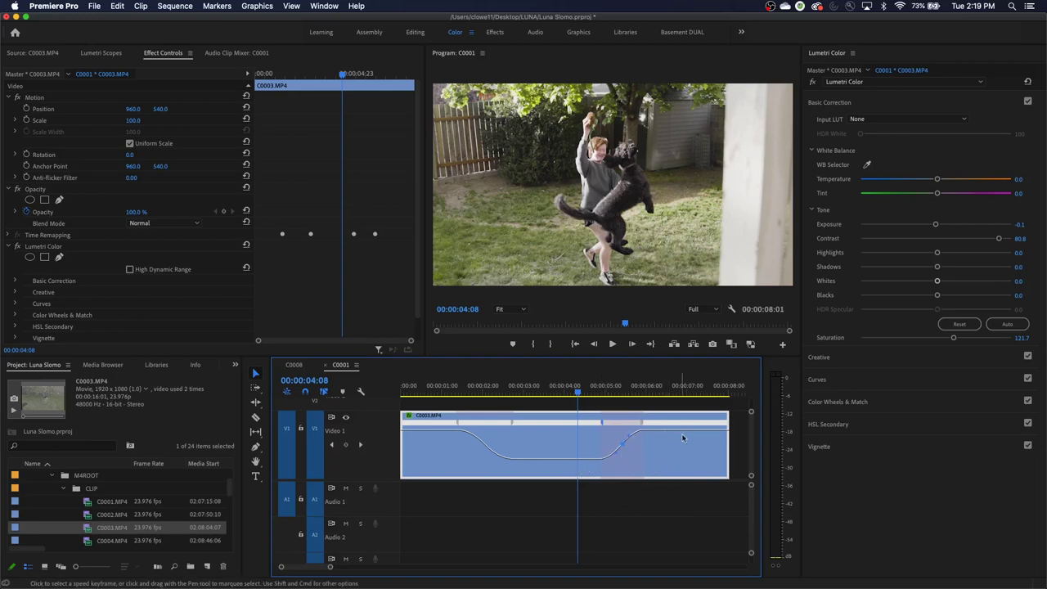
- Play the clip from the sequence start to about 00:00:05:22, and replay it from 00:00:01:03 to 00:00:04:09
key("Home")
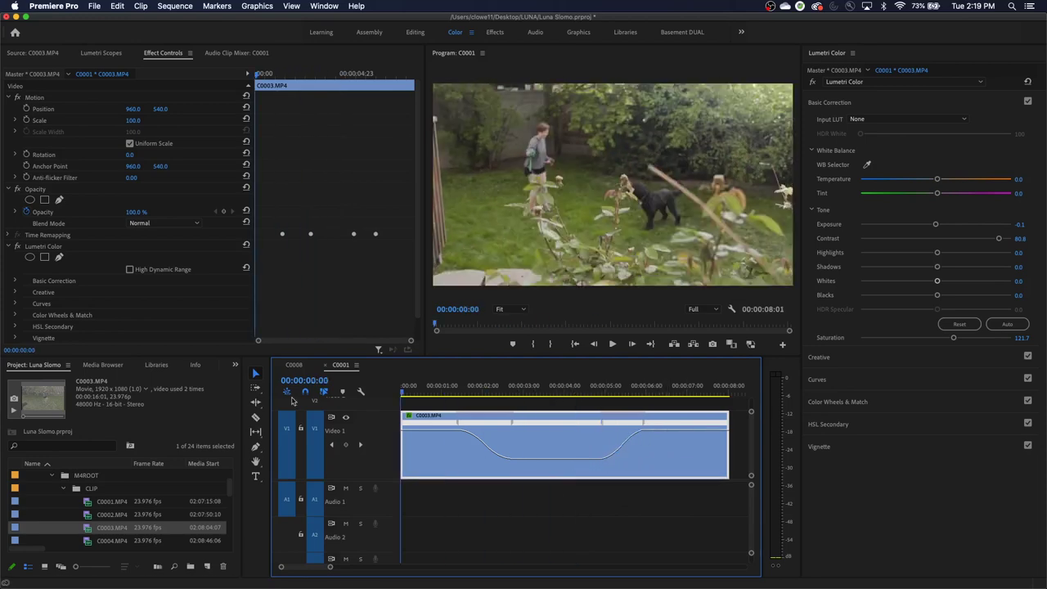
key("space")
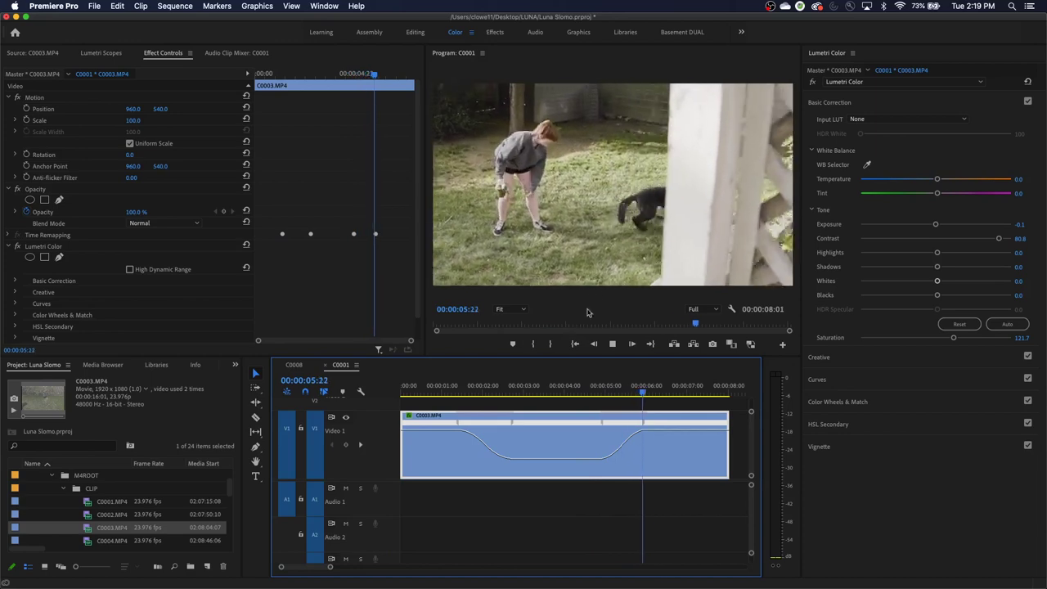
key("space")
left_click(465, 393)
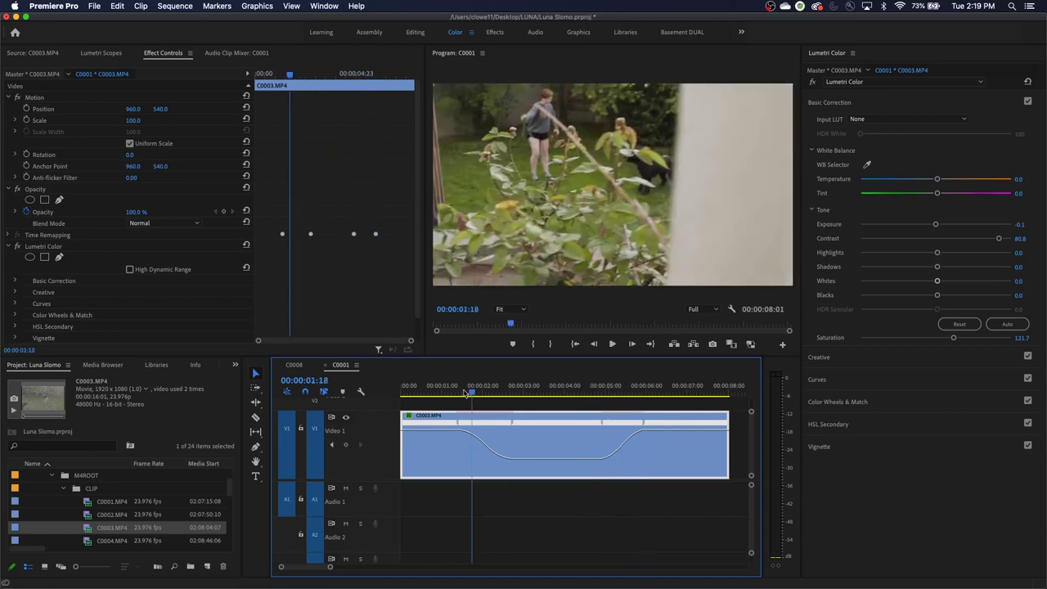
left_click_drag(466, 393, 446, 392)
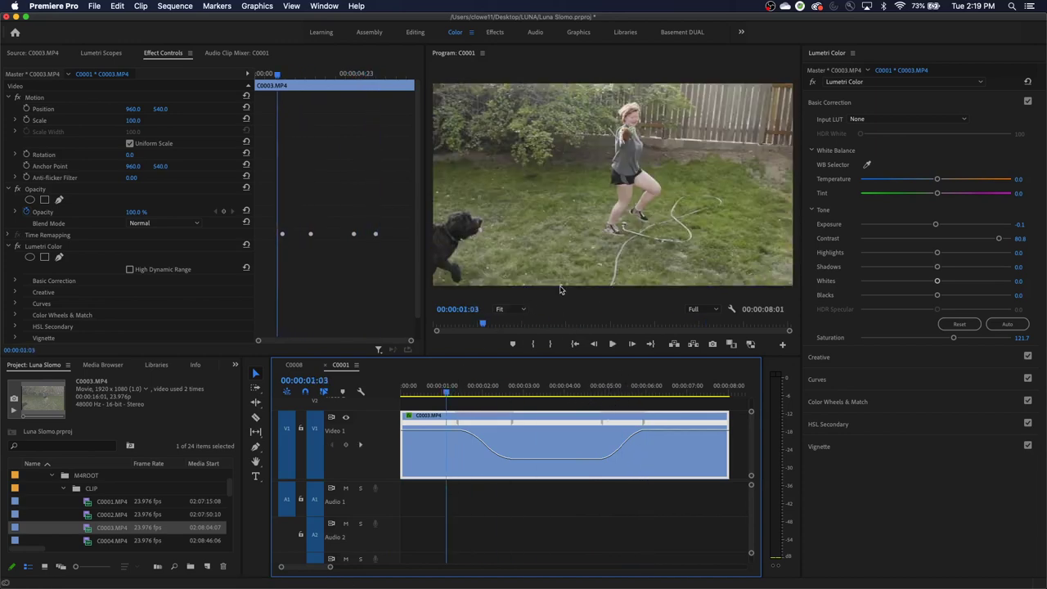
key("space")
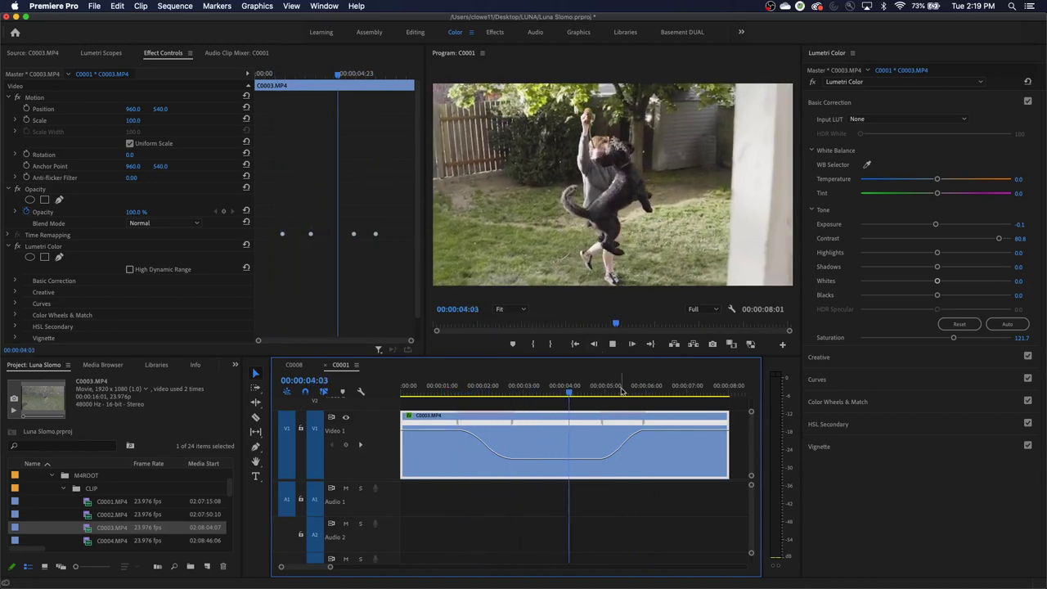
key("space")
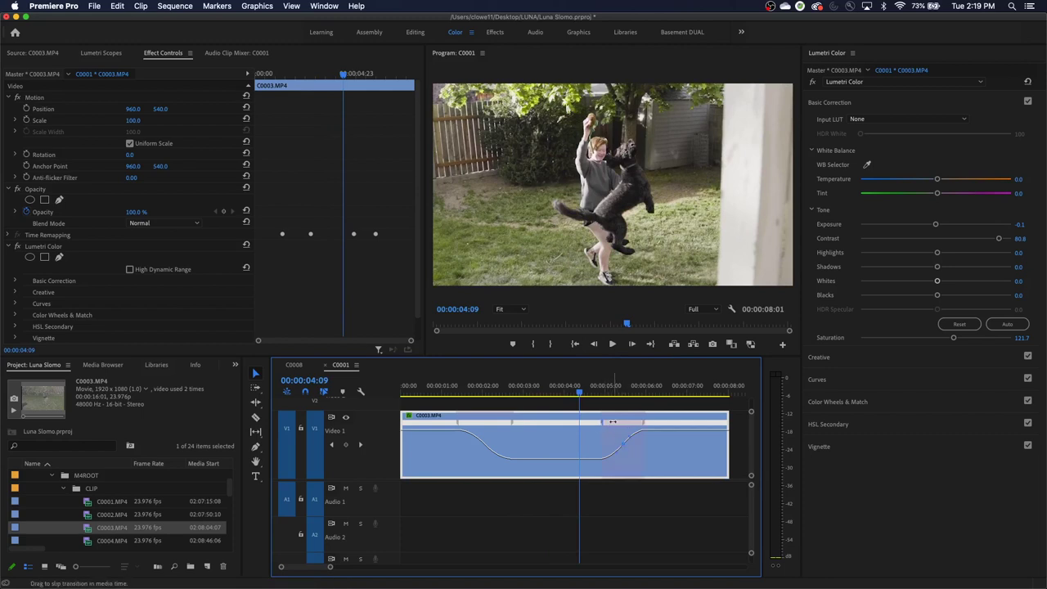
- Move the second speed ramp earlier to about 00:00:04:00–00:00:05:00, and play the clip from the start
left_click_drag(622, 423, 578, 423)
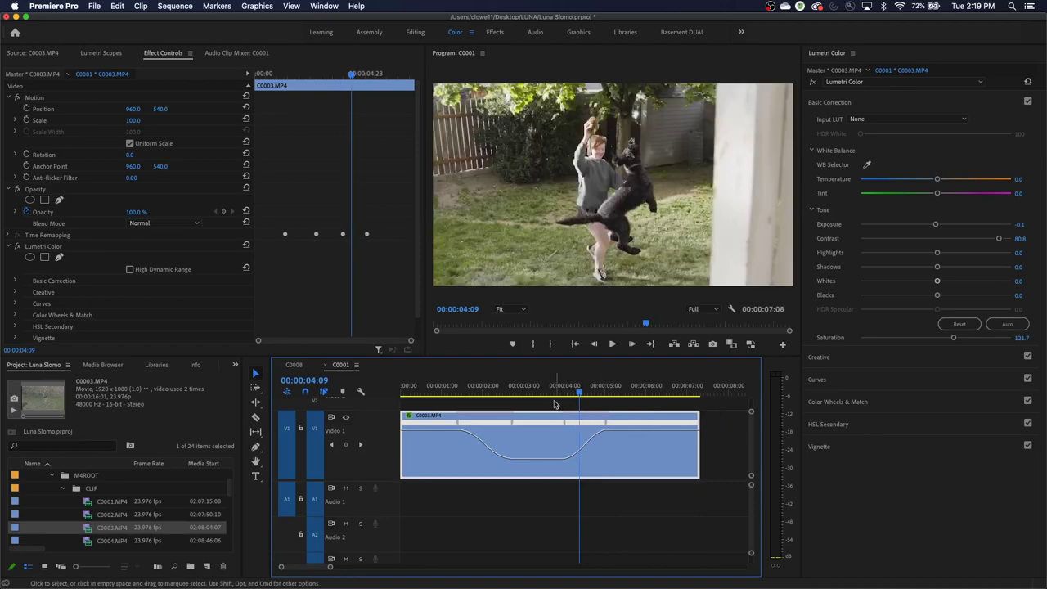
key("Home")
key("space")
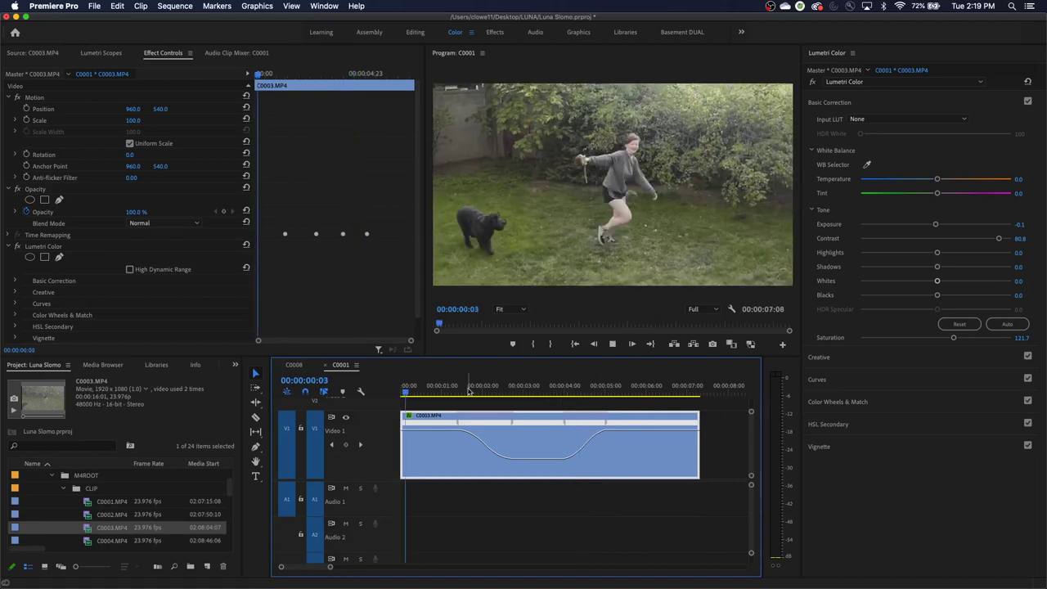